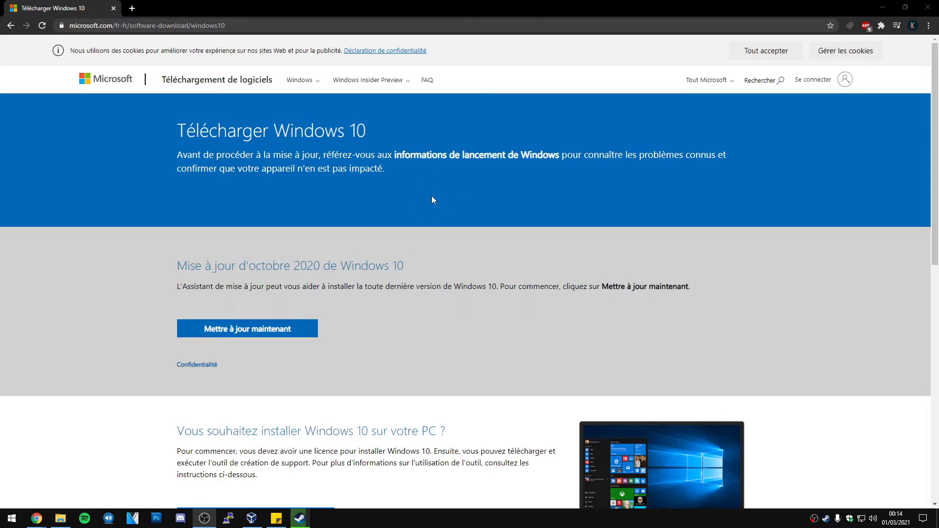
Download the Windows 10 media creation tool from Microsoft's download page and launch it.
{"action": "scroll", "coordinate": [432, 199], "scroll_direction": "down", "scroll_amount": 4}
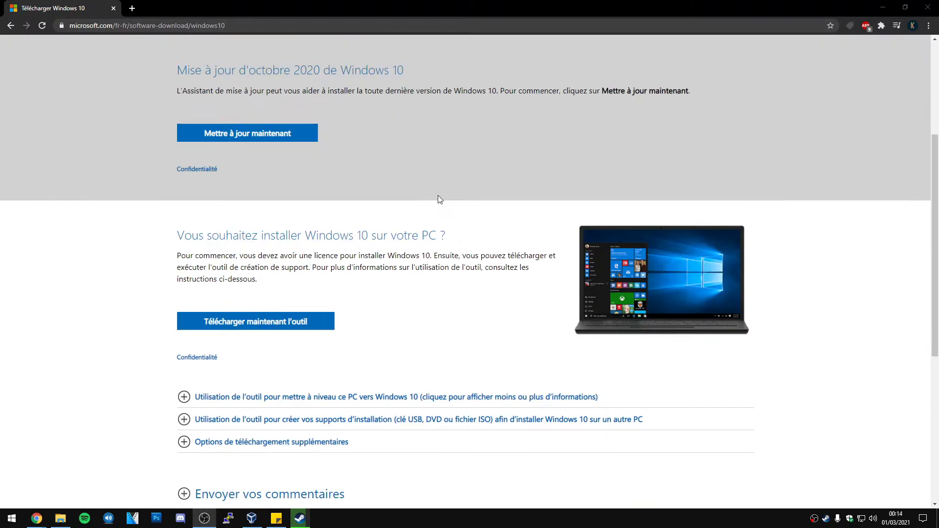
{"action": "left_click", "coordinate": [303, 324]}
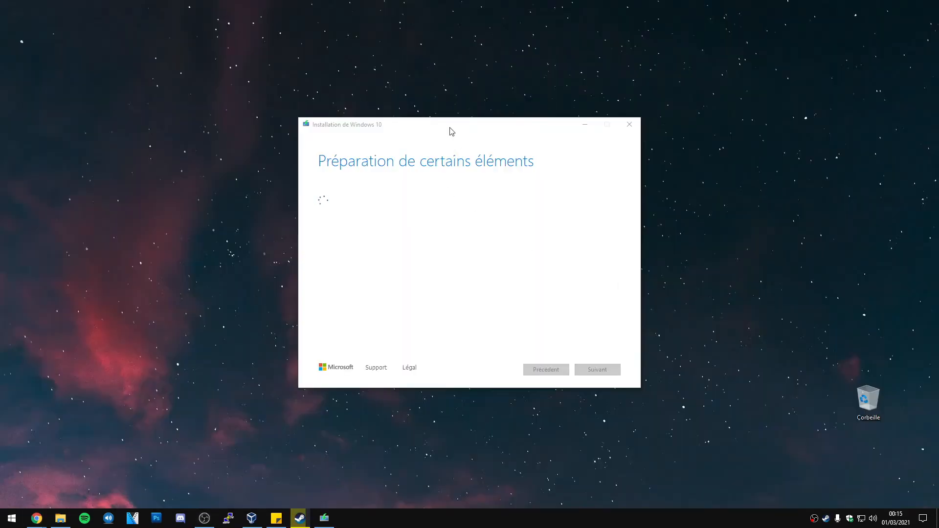
{"action": "left_click_drag", "start_coordinate": [450, 129], "coordinate": [385, 134]}
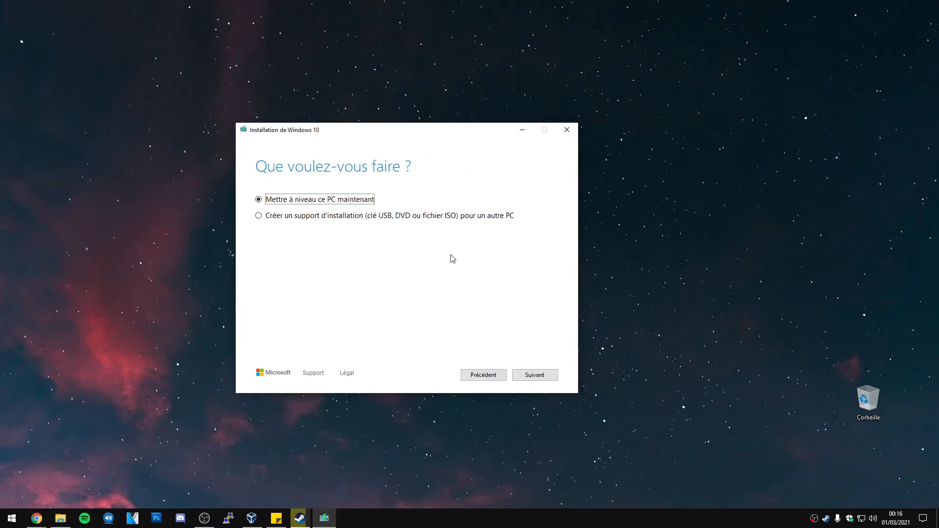
Choose to create installation media for another PC, keeping the recommended language, edition and architecture options.
{"action": "left_click", "coordinate": [325, 219]}
{"action": "left_click", "coordinate": [524, 373]}
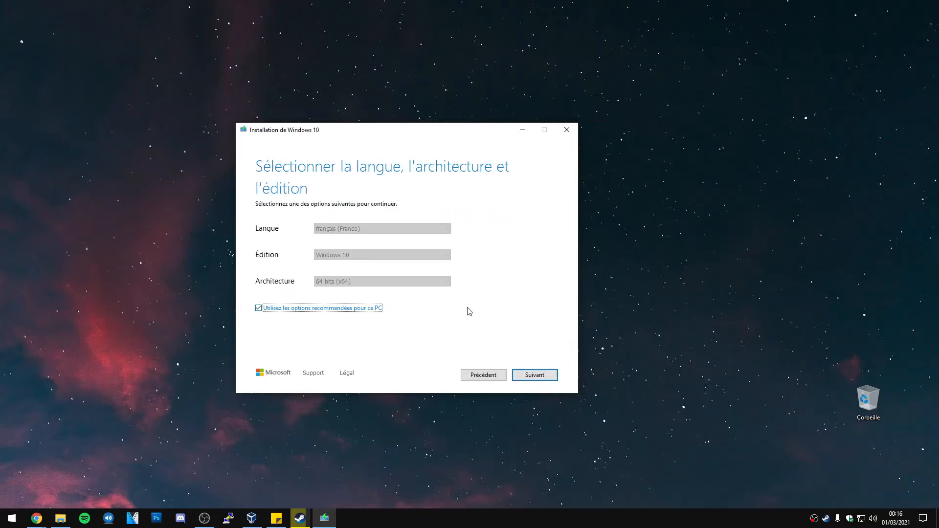
{"action": "left_click", "coordinate": [528, 378]}
Choose an ISO file as the media and save it as Windows.iso in the Machine ISO-OVA folder.
{"action": "left_click", "coordinate": [281, 240]}
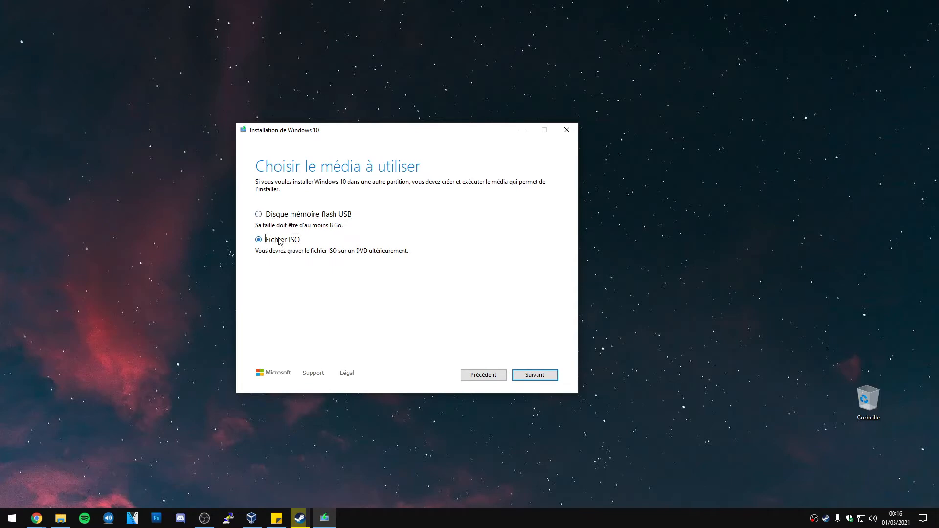
{"action": "left_click", "coordinate": [533, 375]}
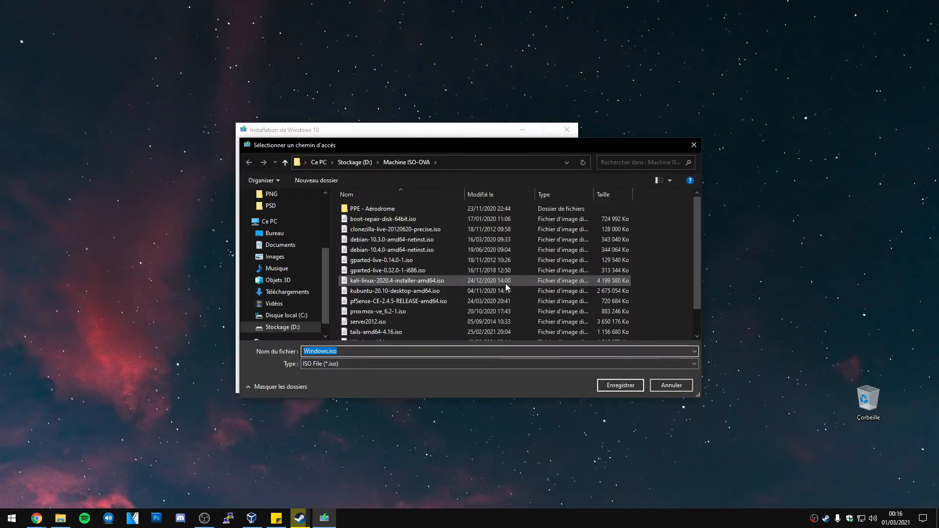
{"action": "scroll", "coordinate": [448, 248], "scroll_direction": "down", "scroll_amount": 3}
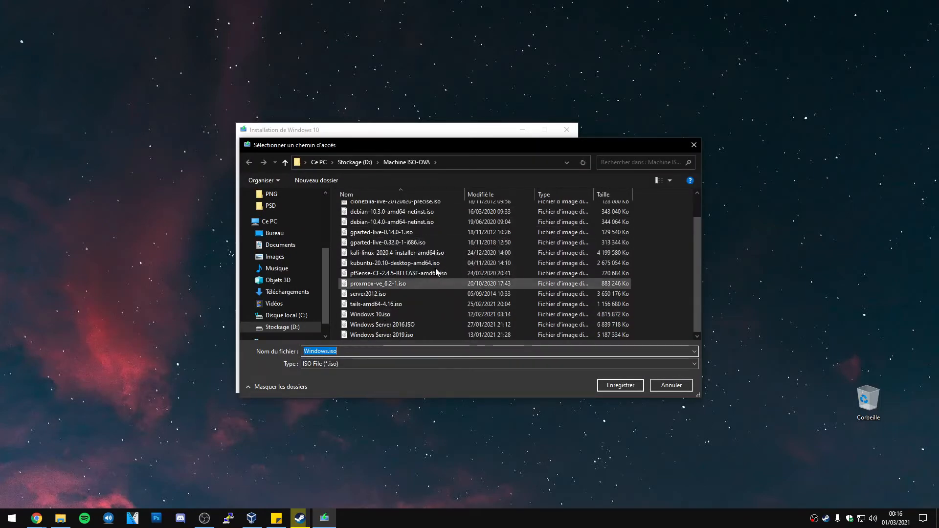
{"action": "scroll", "coordinate": [415, 303], "scroll_direction": "up", "scroll_amount": 3}
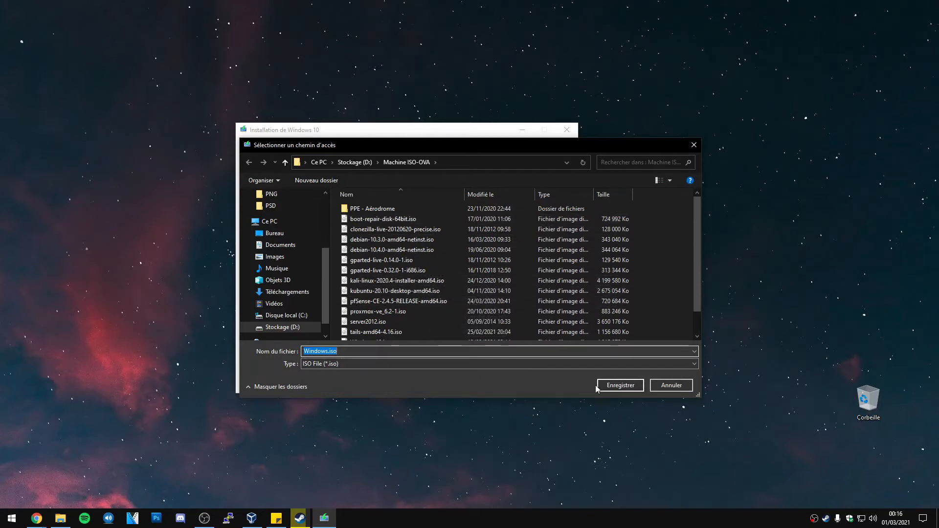
{"action": "left_click", "coordinate": [615, 387]}
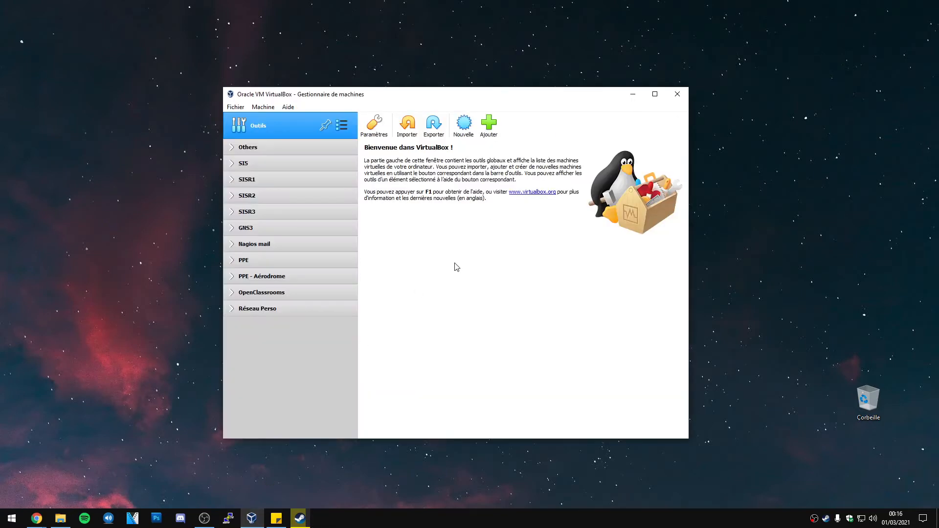
In VirtualBox, start a new virtual machine named Windows 10 with type Microsoft Windows and version Windows 10 (64-bit).
{"action": "left_click", "coordinate": [464, 128]}
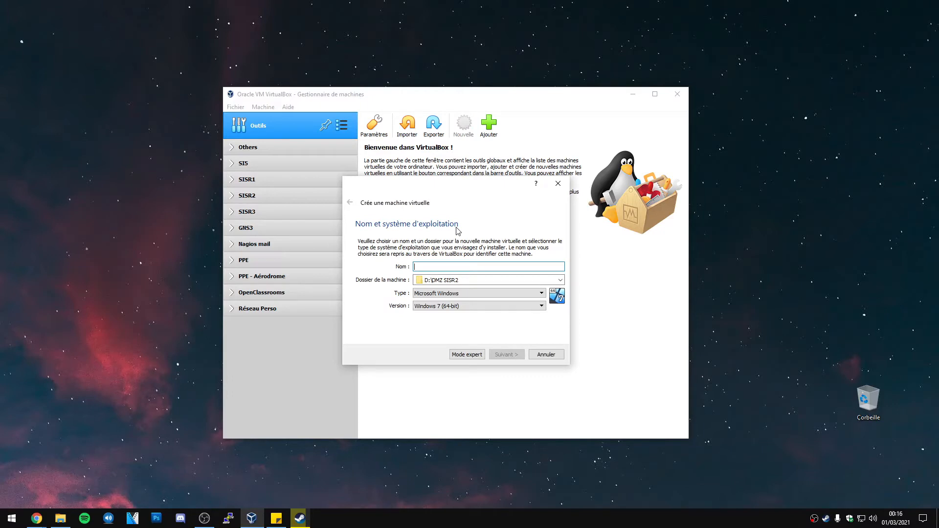
{"action": "type", "text": "Windows 10"}
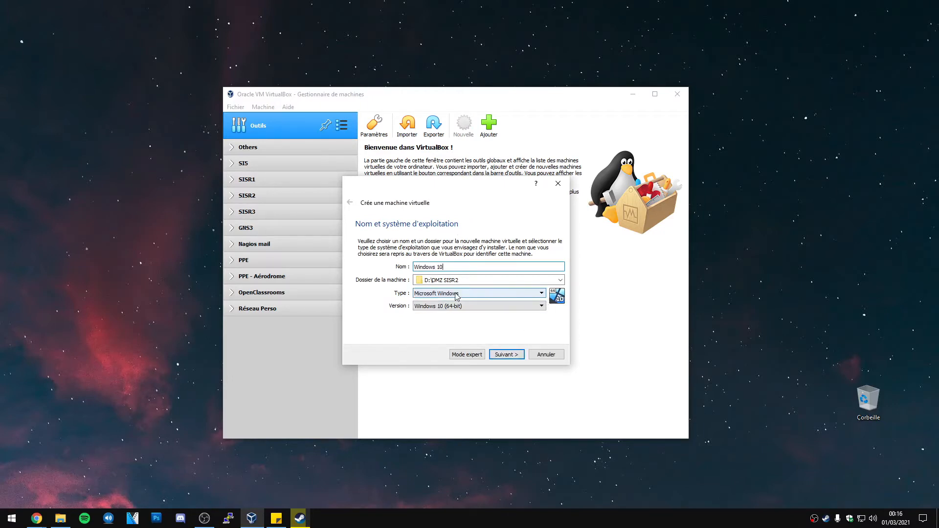
{"action": "left_click_drag", "start_coordinate": [446, 267], "coordinate": [392, 279]}
{"action": "left_click", "coordinate": [452, 306]}
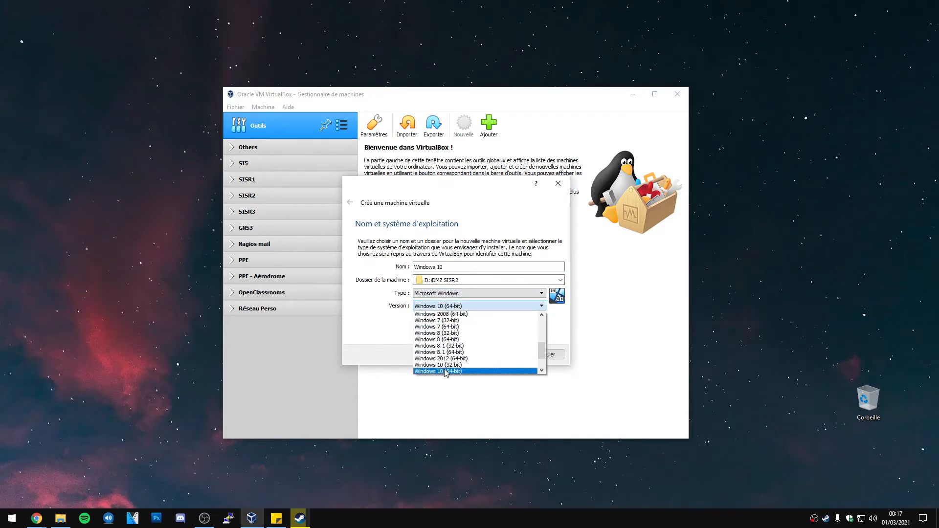
{"action": "left_click", "coordinate": [398, 331]}
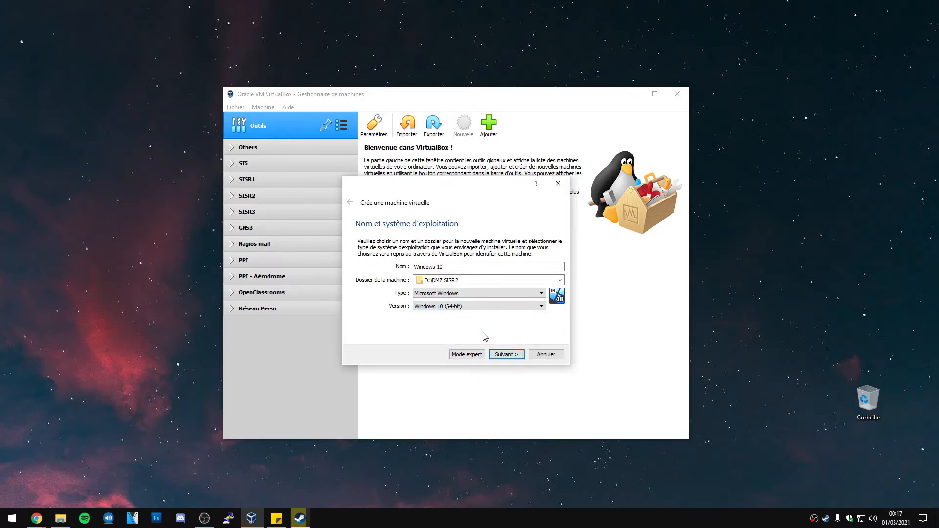
{"action": "left_click", "coordinate": [506, 355]}
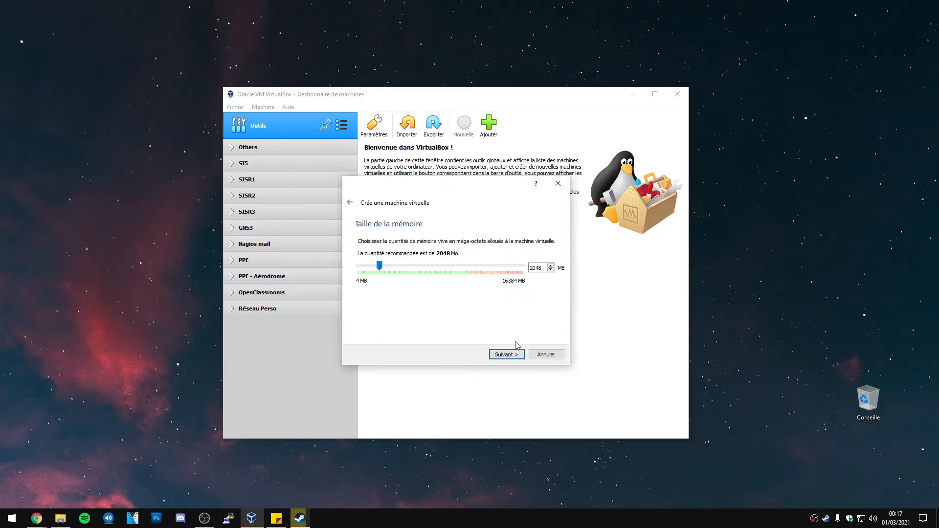
Set the new virtual machine's memory size to 4096 MB.
{"action": "double_click", "coordinate": [540, 267]}
{"action": "type", "text": "4096"}
{"action": "left_click_drag", "start_coordinate": [544, 268], "coordinate": [470, 264]}
{"action": "left_click", "coordinate": [543, 269]}
{"action": "left_click_drag", "start_coordinate": [544, 268], "coordinate": [526, 270]}
{"action": "left_click", "coordinate": [541, 269]}
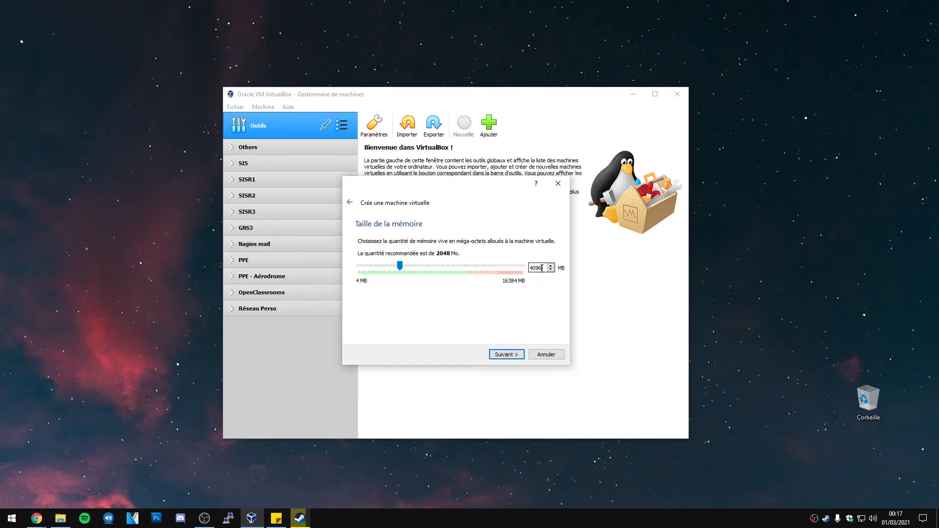
{"action": "left_click", "coordinate": [511, 355]}
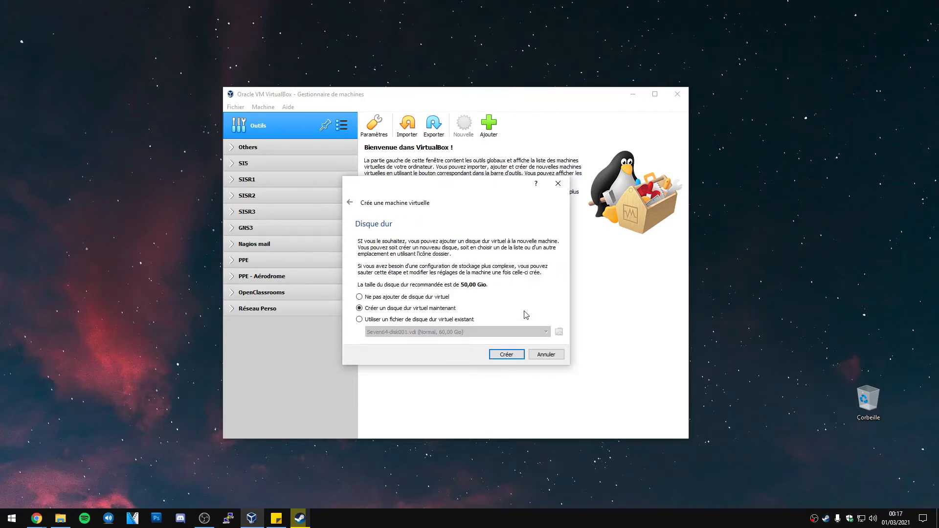
Create a new VDI virtual hard disk of 50 GiB for the machine.
{"action": "left_click", "coordinate": [506, 354]}
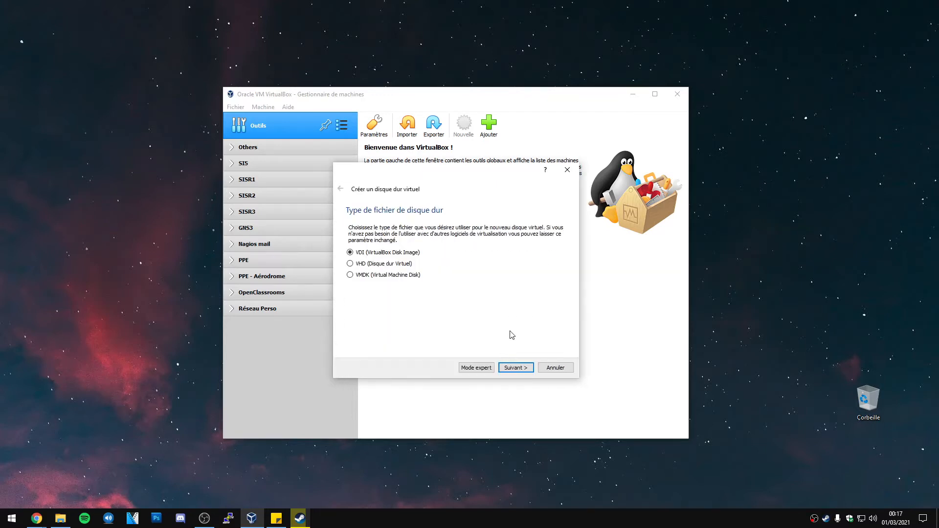
{"action": "left_click", "coordinate": [516, 368]}
{"action": "left_click", "coordinate": [515, 367]}
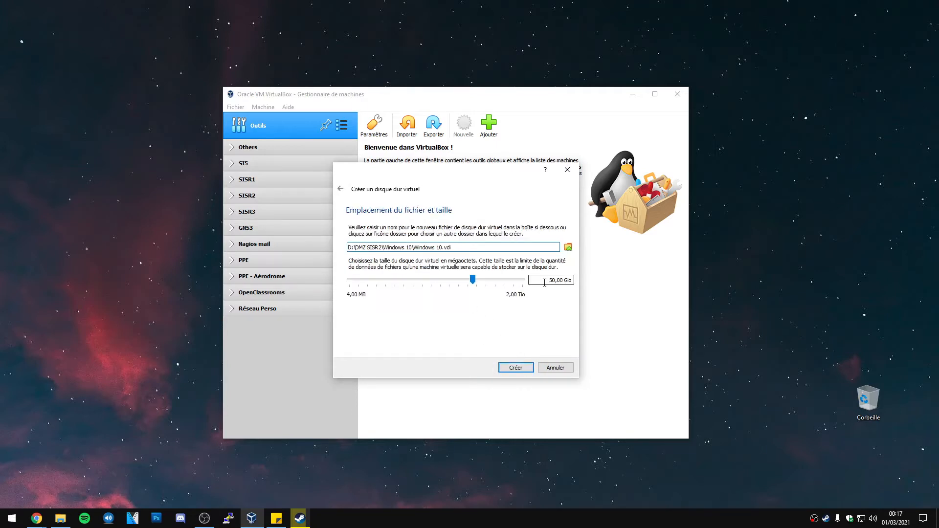
{"action": "left_click", "coordinate": [545, 281]}
{"action": "left_click", "coordinate": [522, 367]}
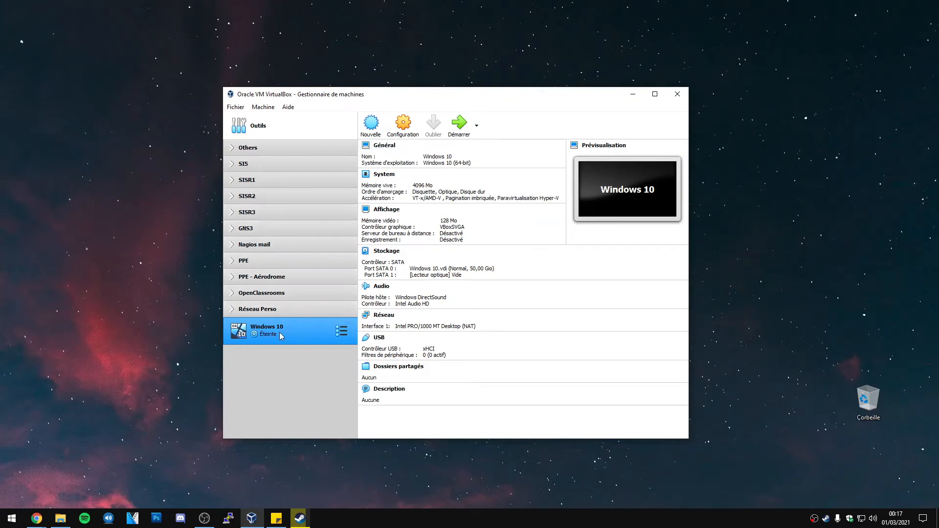
Load Windows 10.iso from the Machine ISO-OVA folder into the Windows 10 machine's empty optical drive.
{"action": "left_click", "coordinate": [403, 129]}
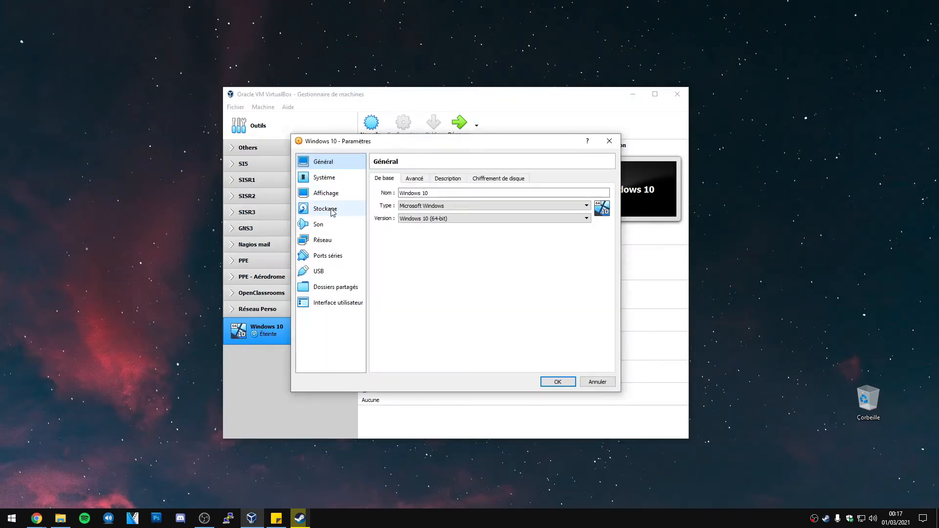
{"action": "left_click", "coordinate": [332, 212]}
{"action": "left_click", "coordinate": [398, 213]}
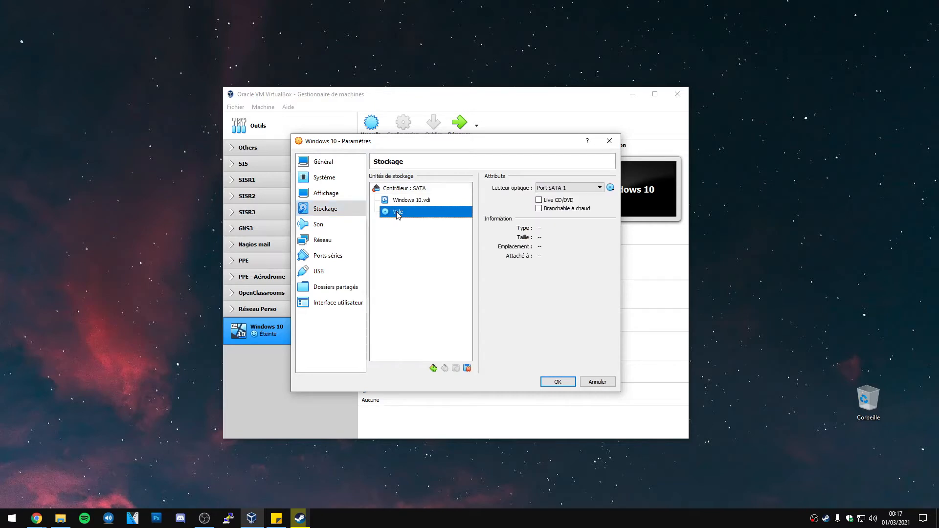
{"action": "left_click", "coordinate": [610, 187]}
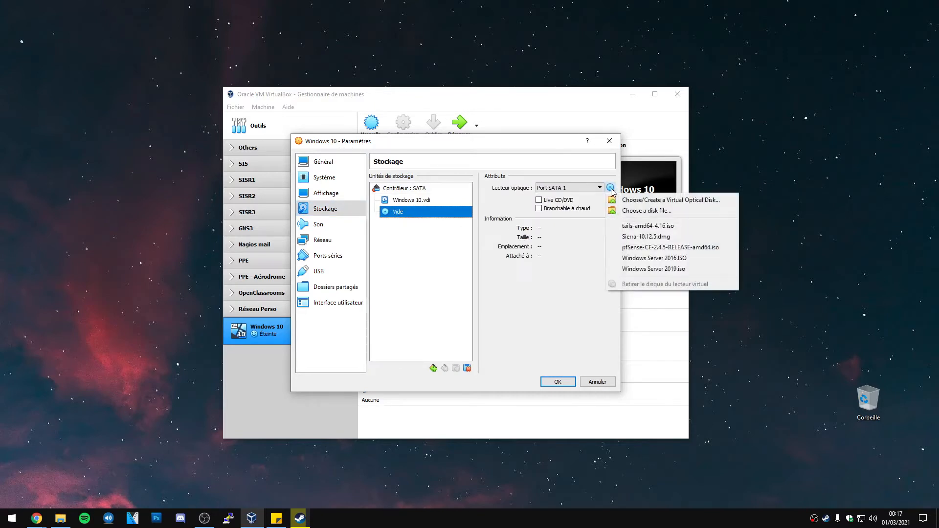
{"action": "left_click", "coordinate": [645, 211]}
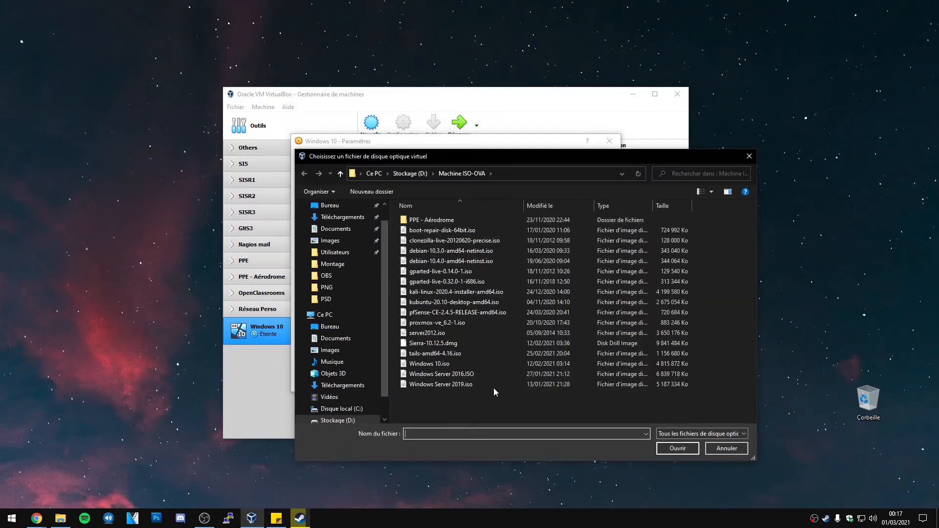
{"action": "left_click", "coordinate": [459, 363]}
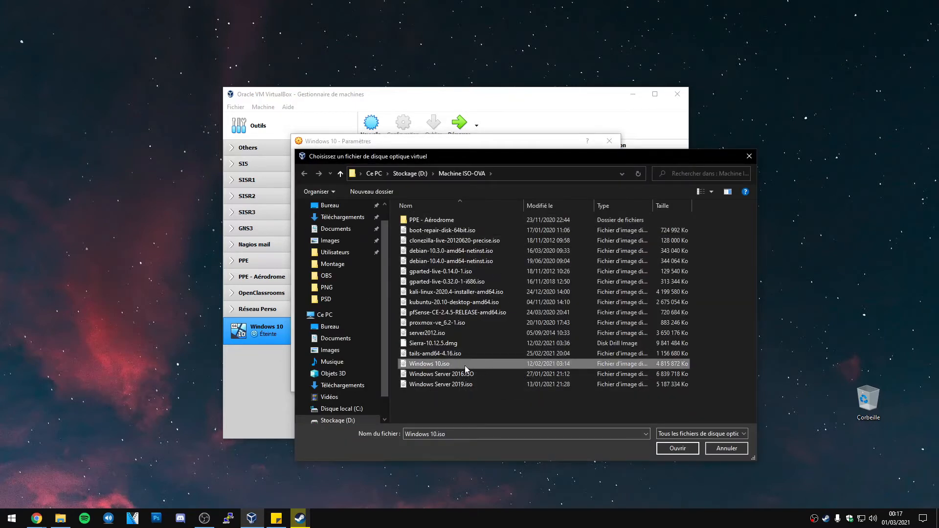
{"action": "left_click", "coordinate": [683, 451]}
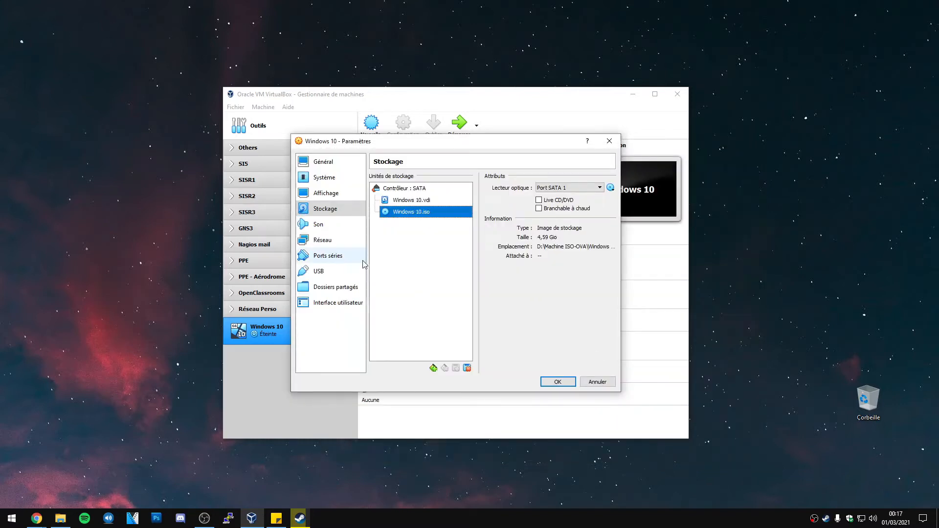
Set the machine's first network adapter to bridged access (Accès par pont) with promiscuous mode Allow All, and save the settings.
{"action": "left_click", "coordinate": [326, 240]}
{"action": "left_click", "coordinate": [469, 205]}
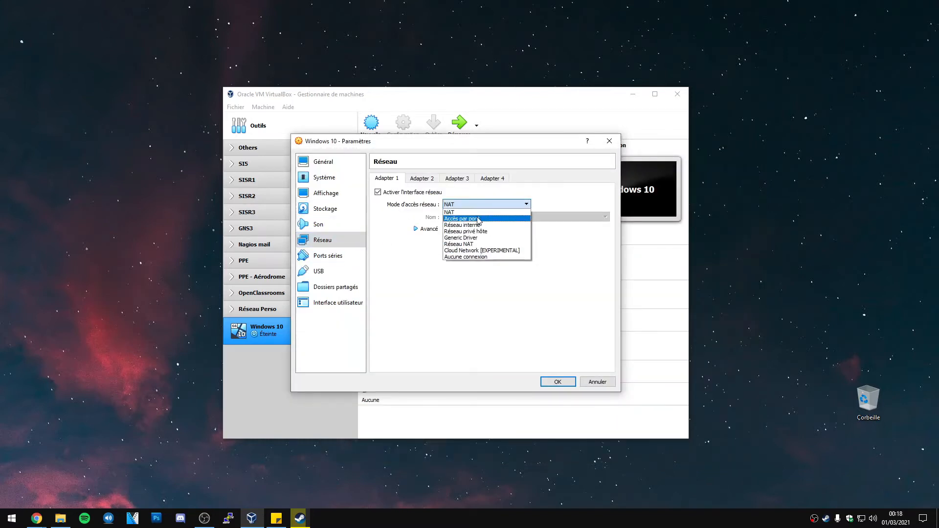
{"action": "left_click", "coordinate": [472, 221]}
{"action": "left_click", "coordinate": [425, 229]}
{"action": "left_click", "coordinate": [471, 253]}
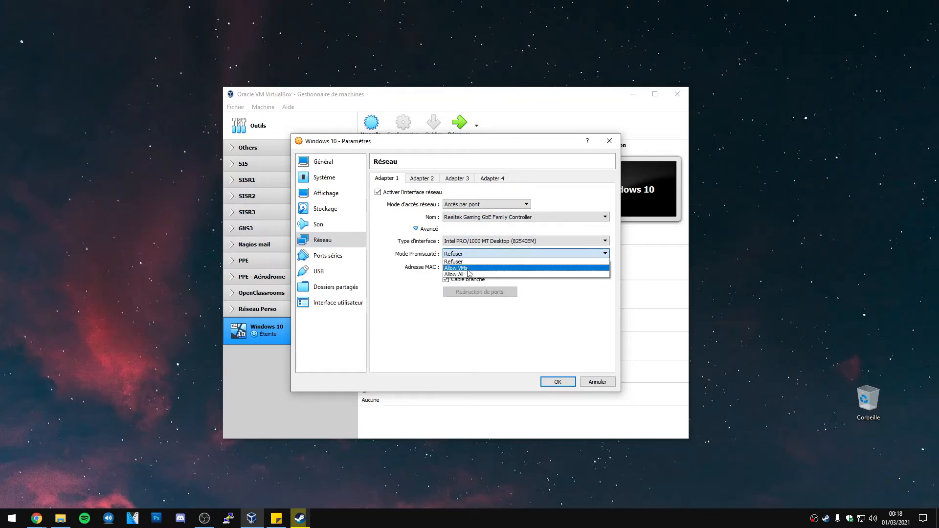
{"action": "left_click", "coordinate": [455, 277]}
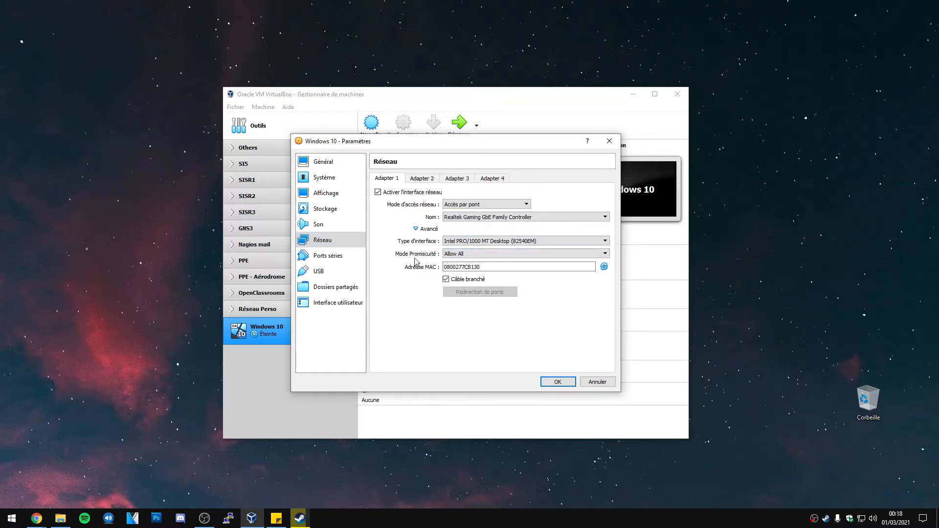
{"action": "left_click", "coordinate": [562, 381]}
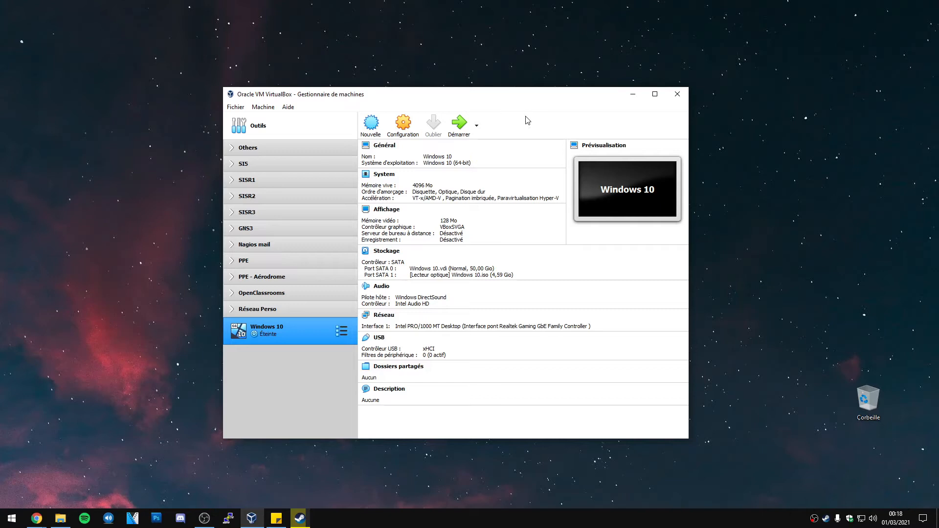
Start the Windows 10 virtual machine with Windows 10.iso as its startup disk.
{"action": "left_click", "coordinate": [467, 128]}
{"action": "left_click", "coordinate": [632, 94]}
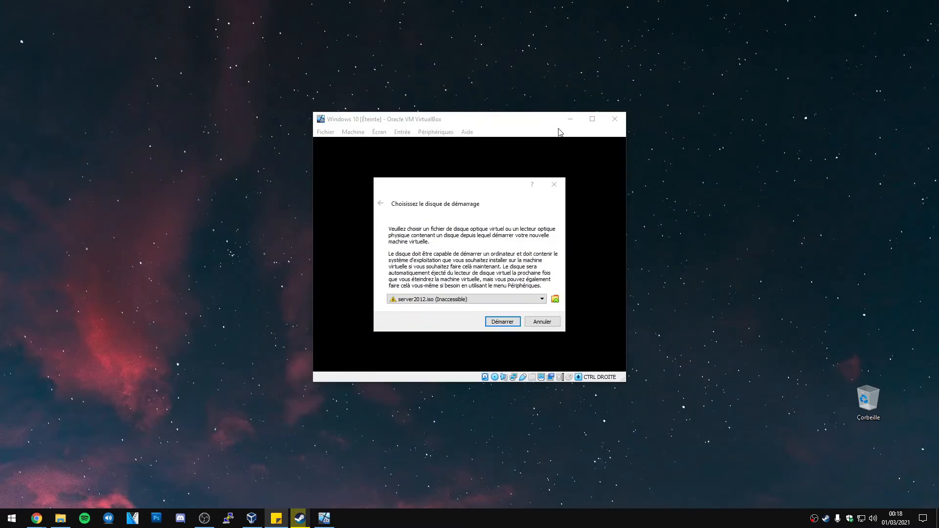
{"action": "left_click", "coordinate": [457, 299]}
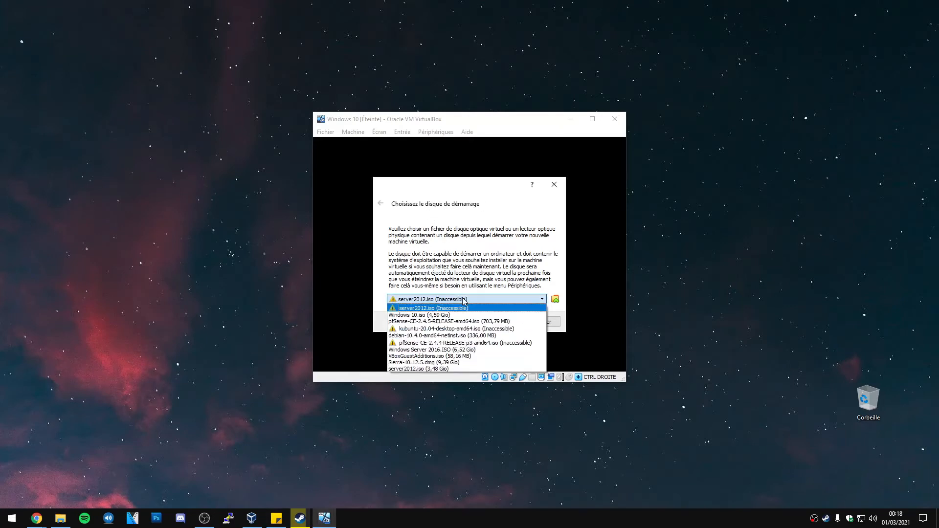
{"action": "left_click", "coordinate": [460, 316]}
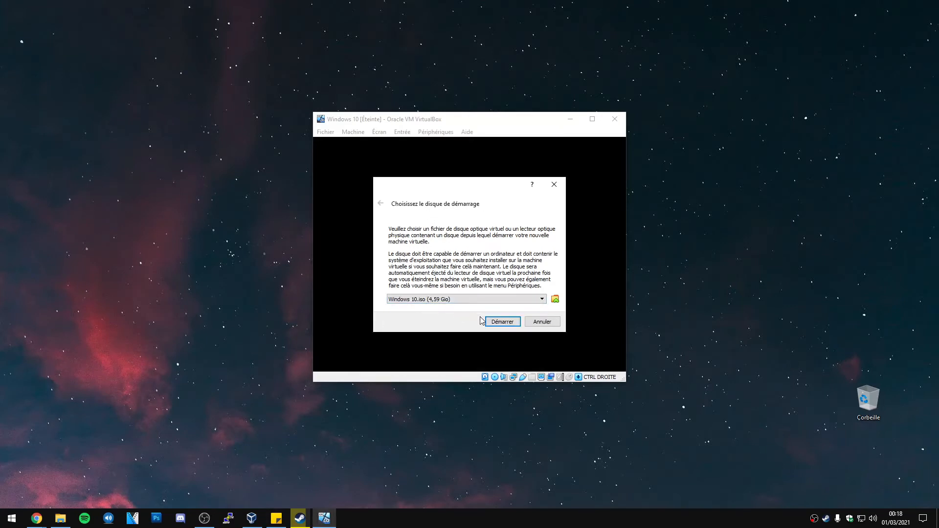
{"action": "left_click", "coordinate": [499, 322]}
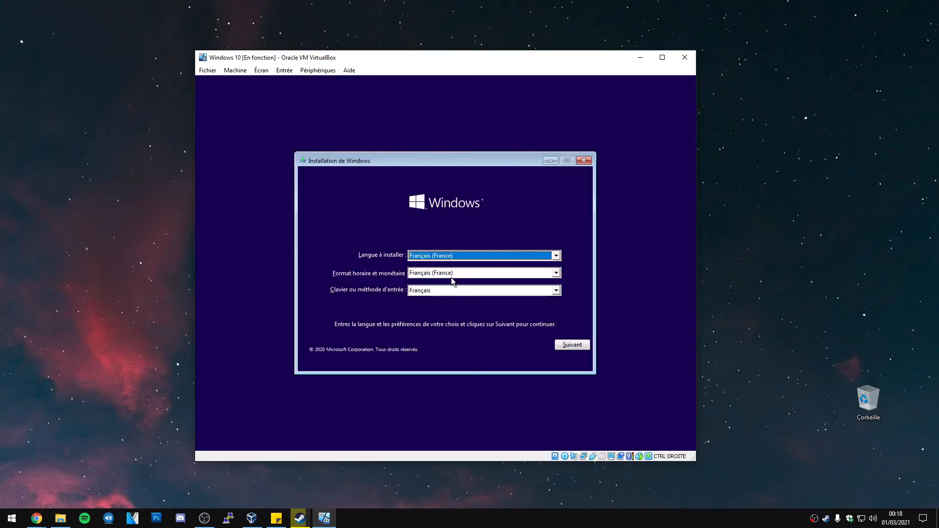
Accept the French language, time format and keyboard settings and start the Windows installation.
{"action": "left_click", "coordinate": [572, 346]}
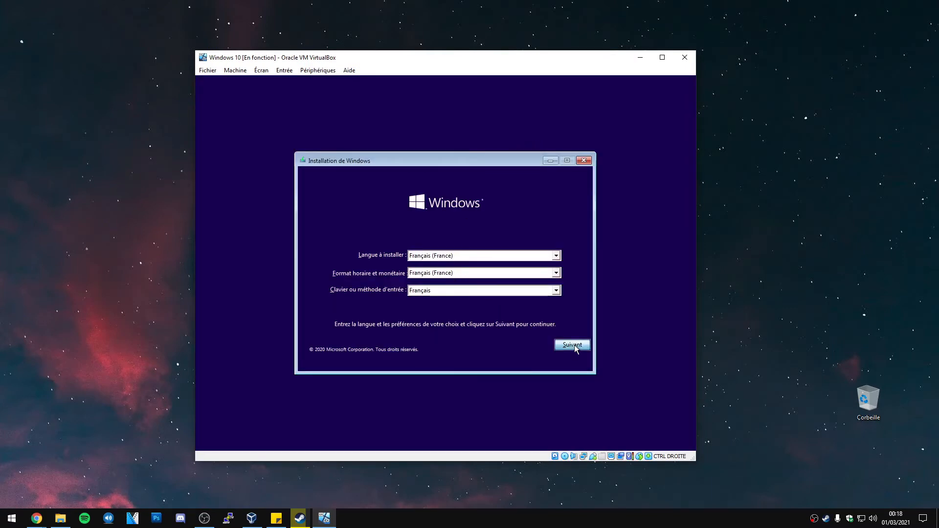
{"action": "left_click", "coordinate": [450, 269]}
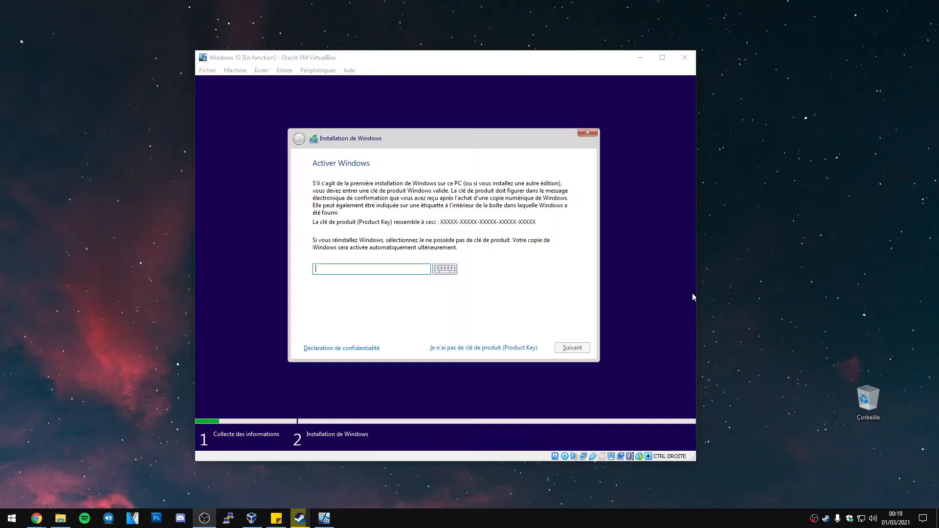
Continue without a product key and select Windows 10 Professionnel as the operating system to install.
{"action": "left_click", "coordinate": [380, 271]}
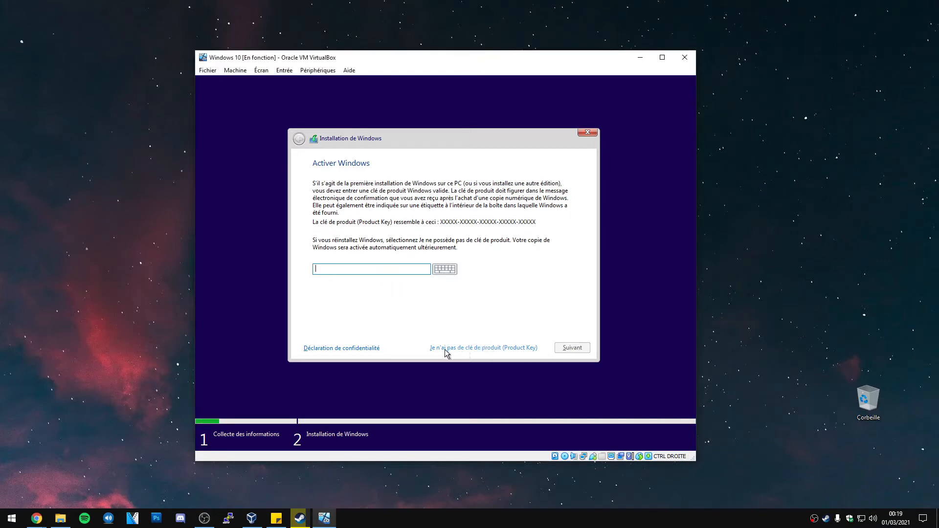
{"action": "left_click", "coordinate": [484, 349]}
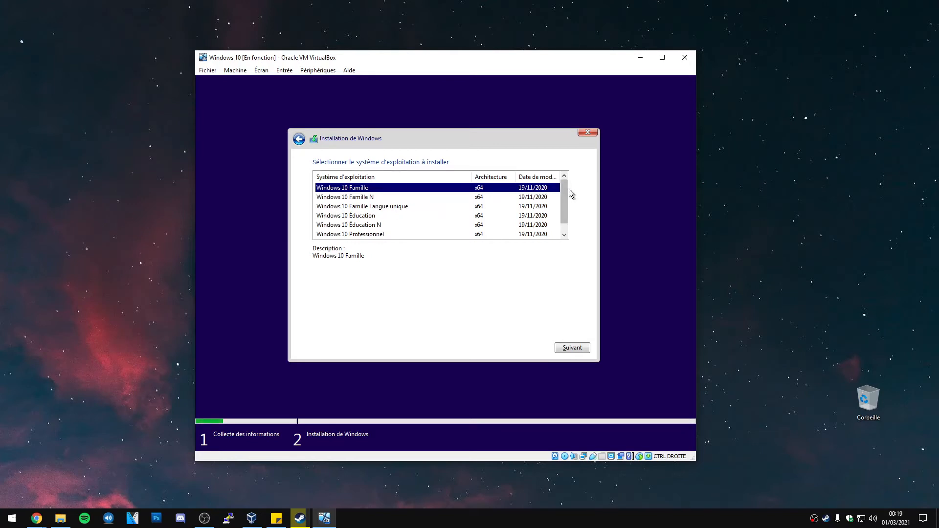
{"action": "left_click_drag", "start_coordinate": [566, 191], "coordinate": [568, 199]}
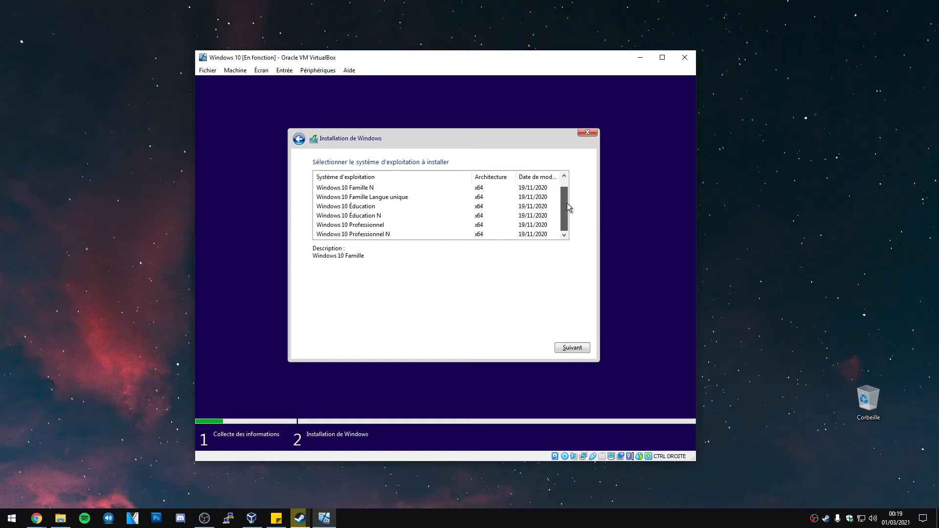
{"action": "scroll", "coordinate": [567, 204], "scroll_direction": "up", "scroll_amount": 1}
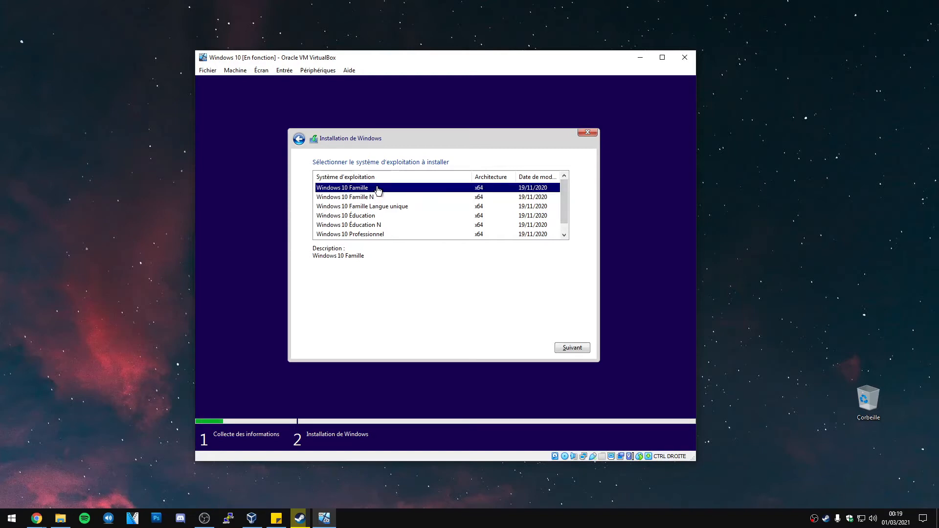
{"action": "scroll", "coordinate": [397, 212], "scroll_direction": "down", "scroll_amount": 1}
{"action": "scroll", "coordinate": [399, 211], "scroll_direction": "up", "scroll_amount": 1}
{"action": "scroll", "coordinate": [386, 218], "scroll_direction": "down", "scroll_amount": 1}
{"action": "left_click", "coordinate": [390, 227]}
{"action": "scroll", "coordinate": [411, 221], "scroll_direction": "up", "scroll_amount": 1}
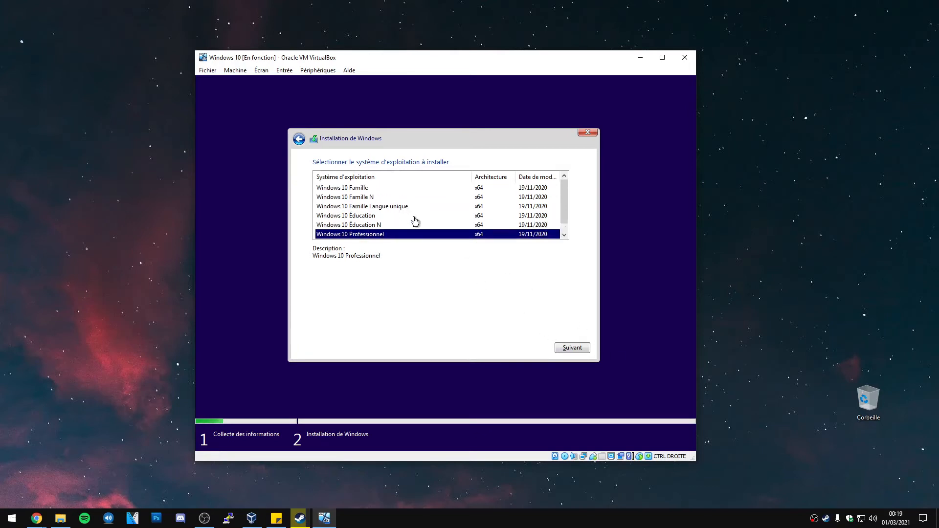
{"action": "scroll", "coordinate": [410, 221], "scroll_direction": "down", "scroll_amount": 1}
{"action": "scroll", "coordinate": [392, 223], "scroll_direction": "up", "scroll_amount": 1}
{"action": "scroll", "coordinate": [392, 222], "scroll_direction": "down", "scroll_amount": 1}
{"action": "scroll", "coordinate": [391, 222], "scroll_direction": "up", "scroll_amount": 1}
{"action": "scroll", "coordinate": [391, 222], "scroll_direction": "down", "scroll_amount": 1}
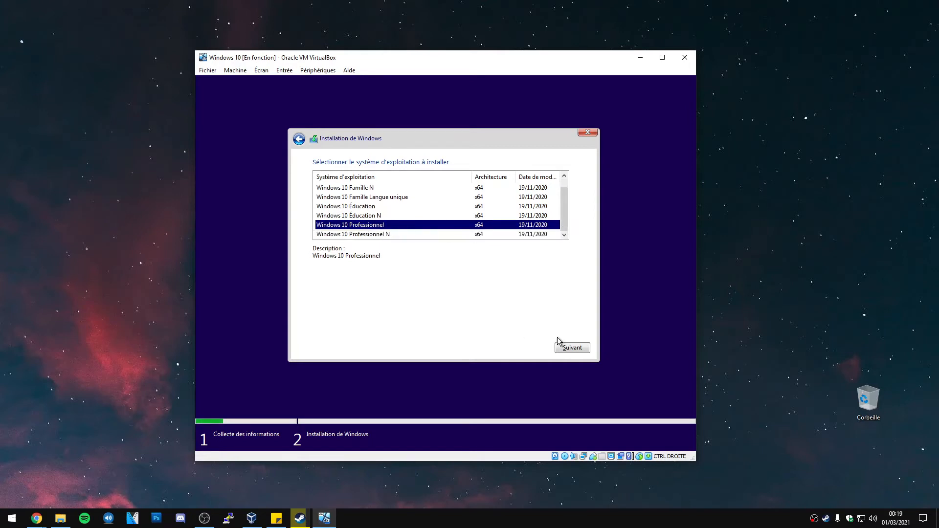
{"action": "left_click", "coordinate": [570, 347]}
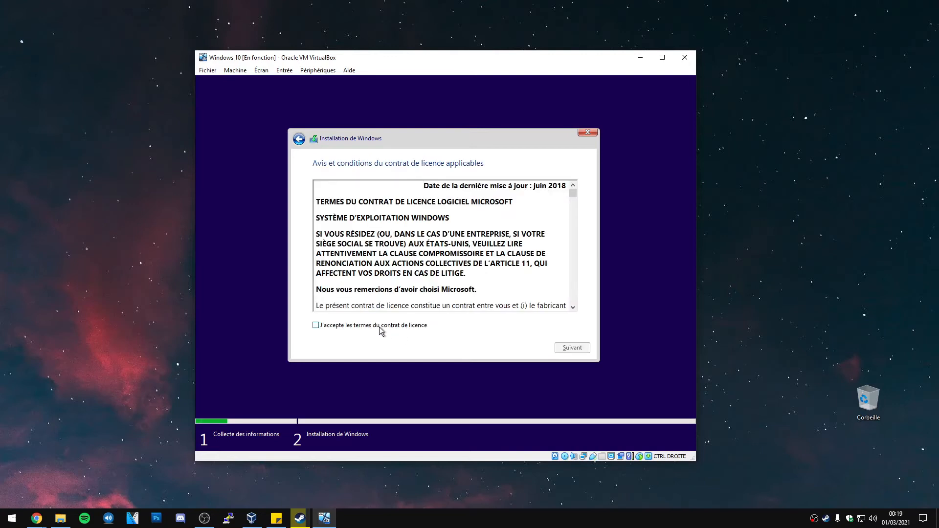
Accept the licence terms and choose the custom installation (Personnalisé : installer uniquement Windows).
{"action": "left_click", "coordinate": [379, 326]}
{"action": "left_click", "coordinate": [573, 348]}
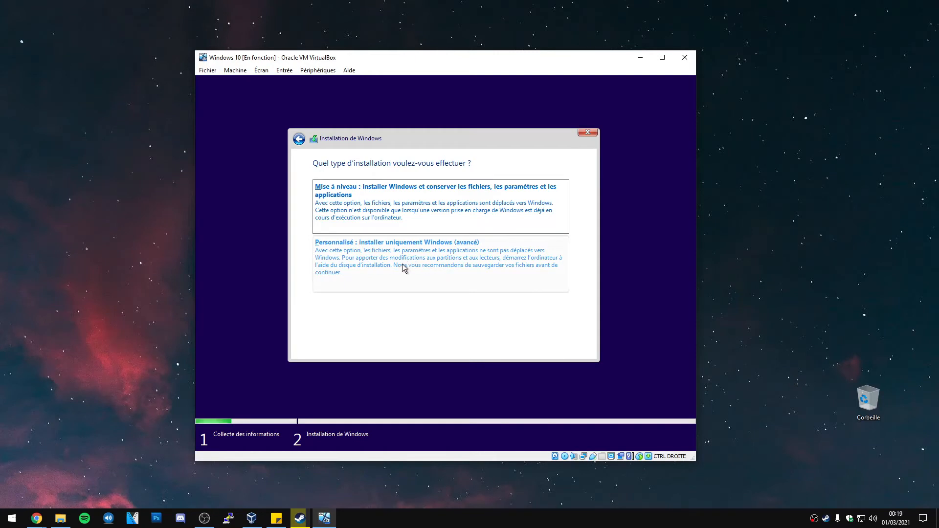
{"action": "left_click", "coordinate": [368, 263]}
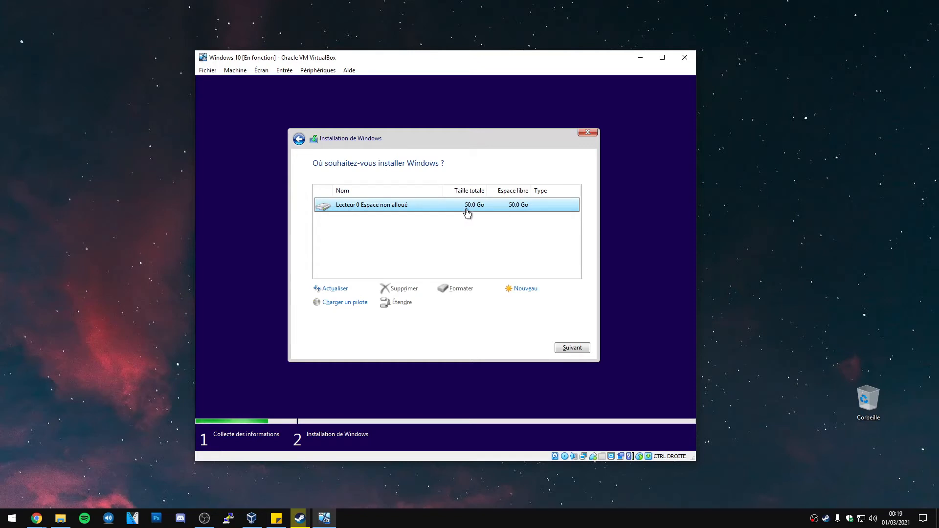
Create a new partition from all the unallocated space on Lecteur 0, allowing the additional system partitions.
{"action": "left_click", "coordinate": [521, 290]}
{"action": "left_click", "coordinate": [536, 303]}
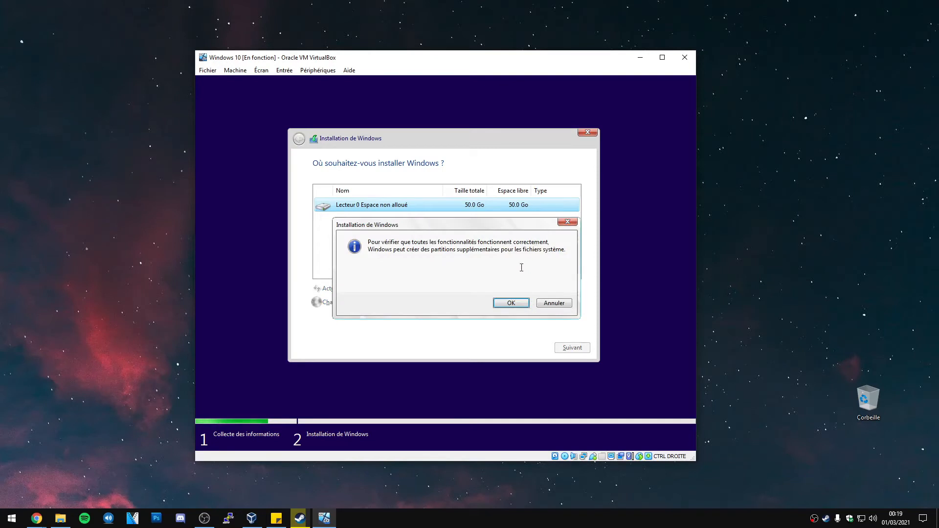
{"action": "left_click", "coordinate": [514, 303]}
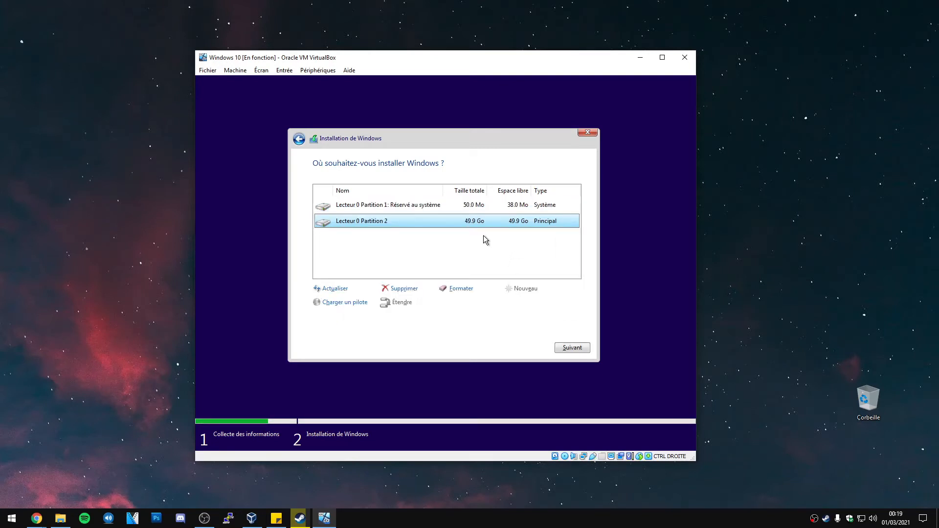
Choose Lecteur 0 Partition 2 as the installation target and start copying Windows to it.
{"action": "left_click", "coordinate": [487, 205]}
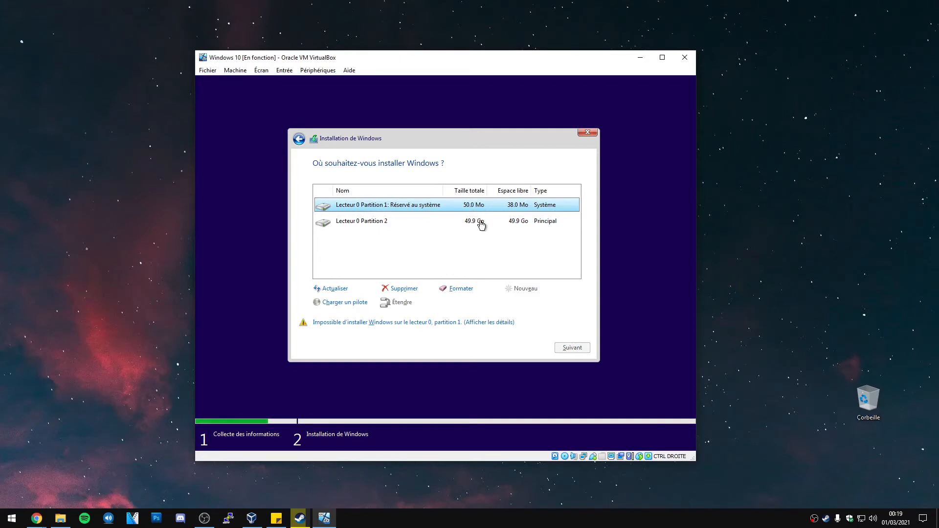
{"action": "left_click", "coordinate": [481, 223]}
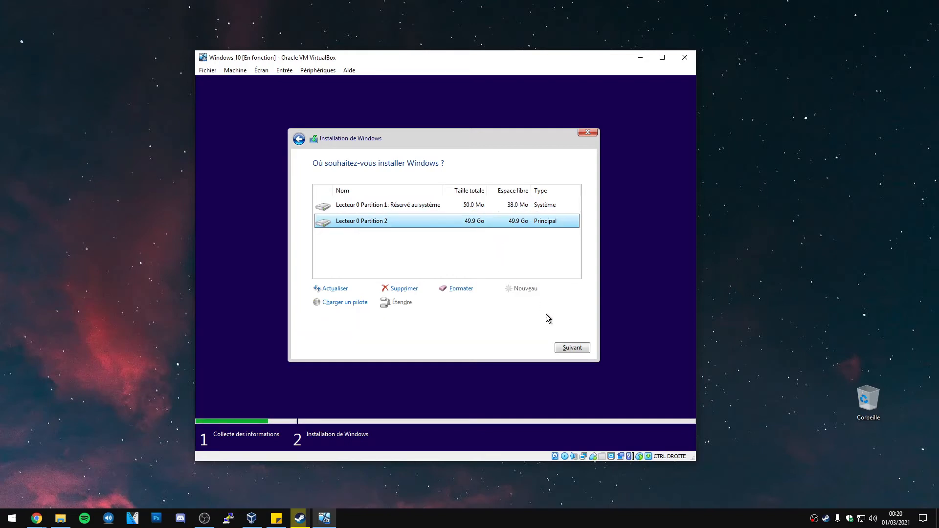
{"action": "left_click", "coordinate": [571, 348]}
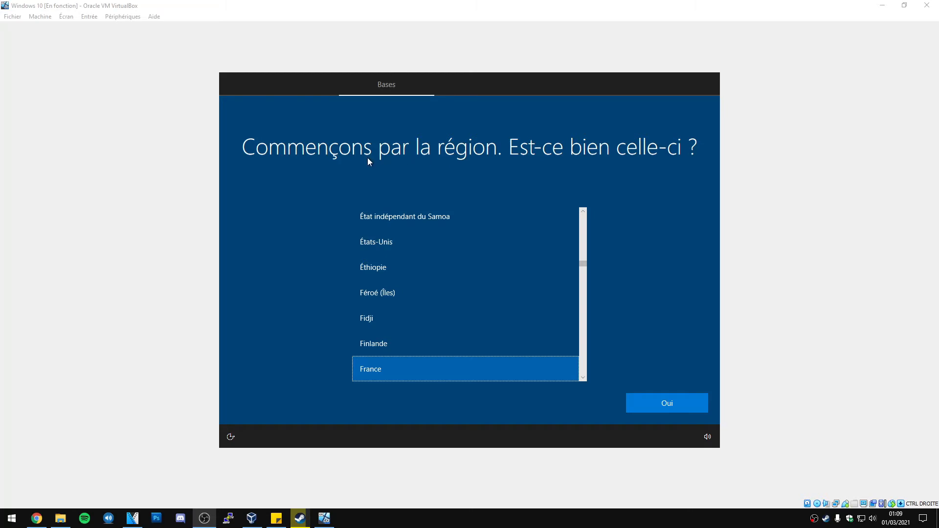
Confirm France as the region and Français as the keyboard layout, without adding a second layout.
{"action": "left_click", "coordinate": [670, 404]}
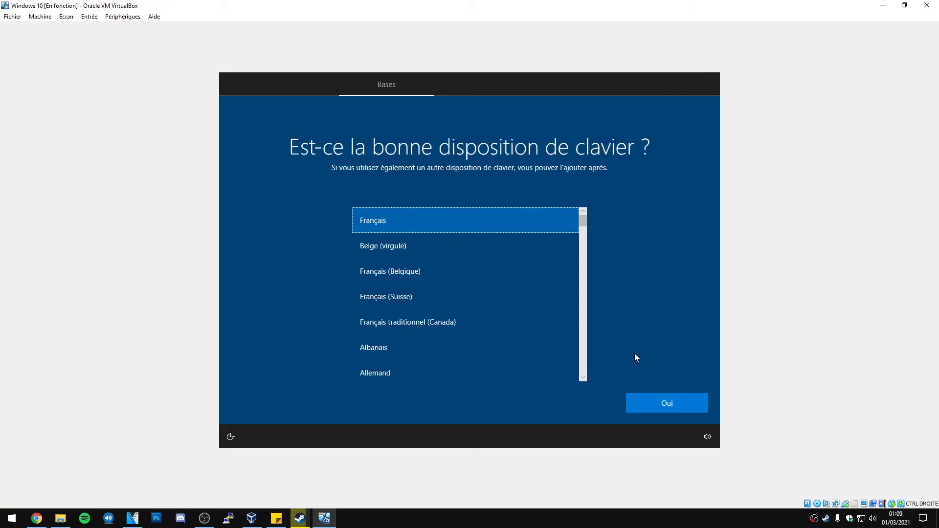
{"action": "left_click", "coordinate": [656, 405]}
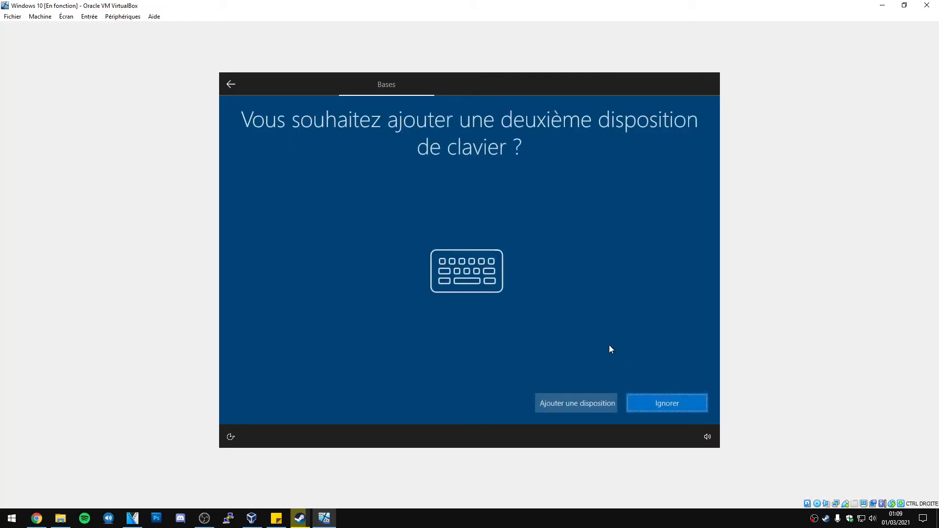
{"action": "left_click", "coordinate": [665, 408]}
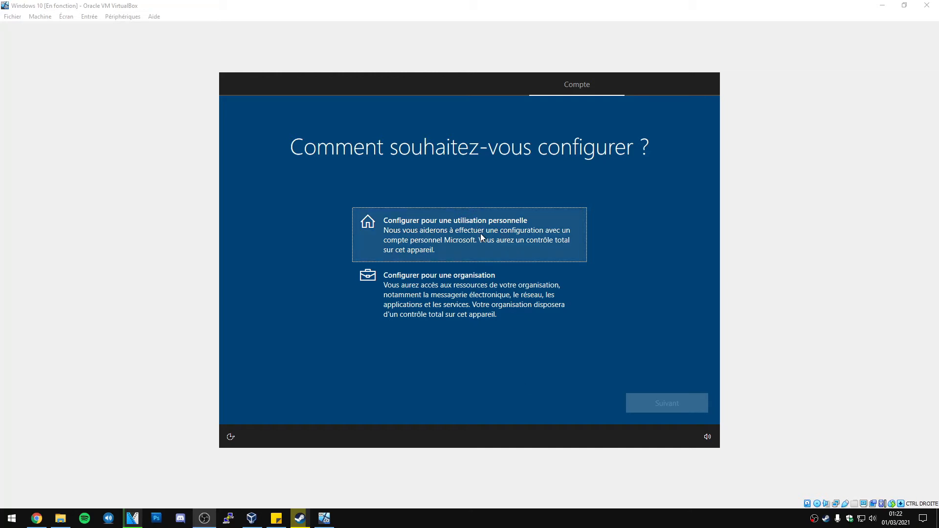
Set the PC up for personal use and continue with an offline account instead of a Microsoft account.
{"action": "left_click", "coordinate": [467, 235]}
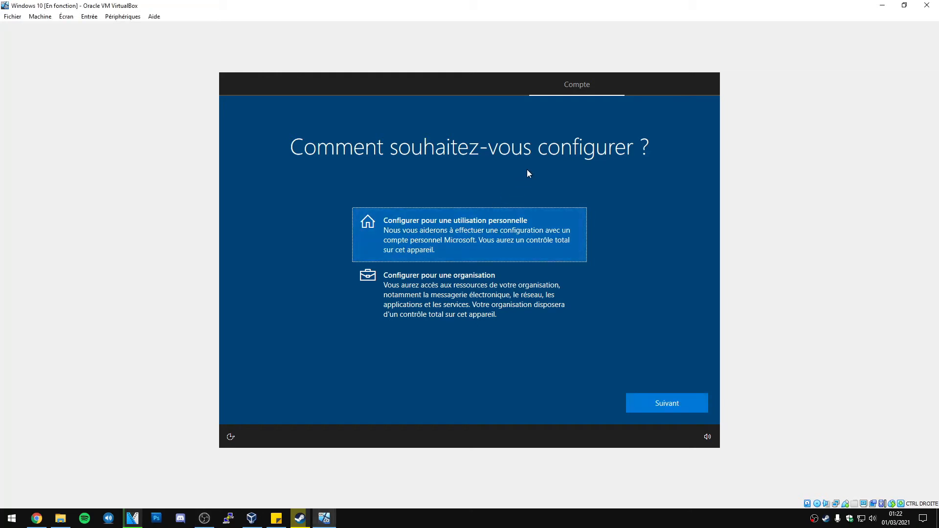
{"action": "left_click", "coordinate": [670, 407]}
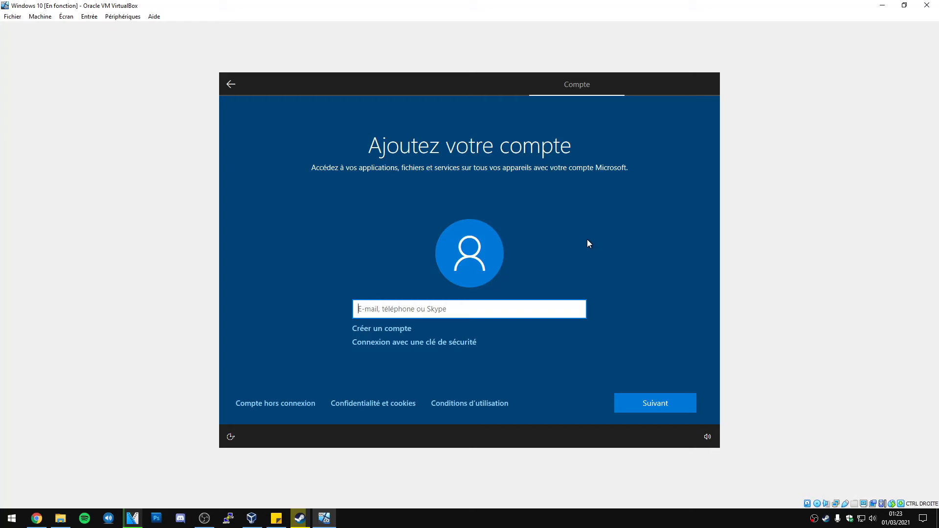
{"action": "left_click", "coordinate": [661, 407]}
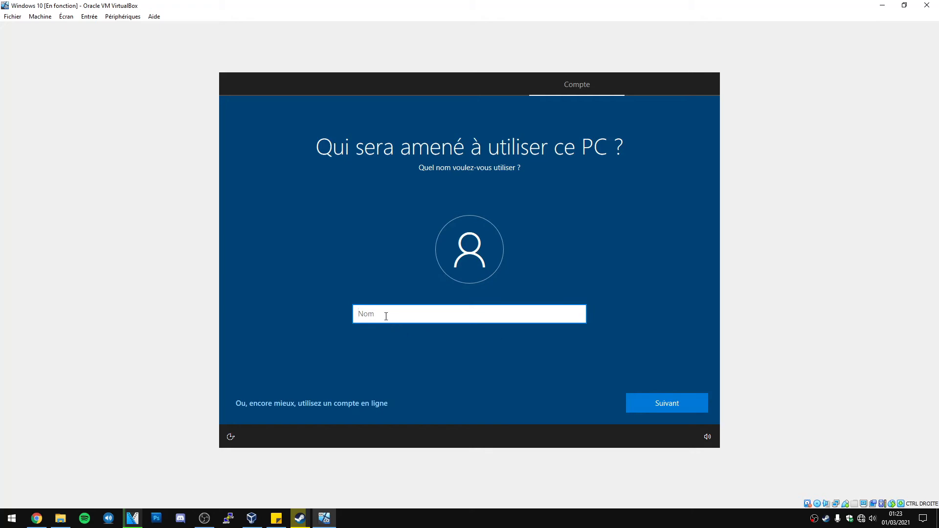
Enter the local account's user name and leave its password blank.
{"action": "type", "text": "kyza"}
{"action": "type", "text": "ne"}
{"action": "left_click", "coordinate": [635, 404]}
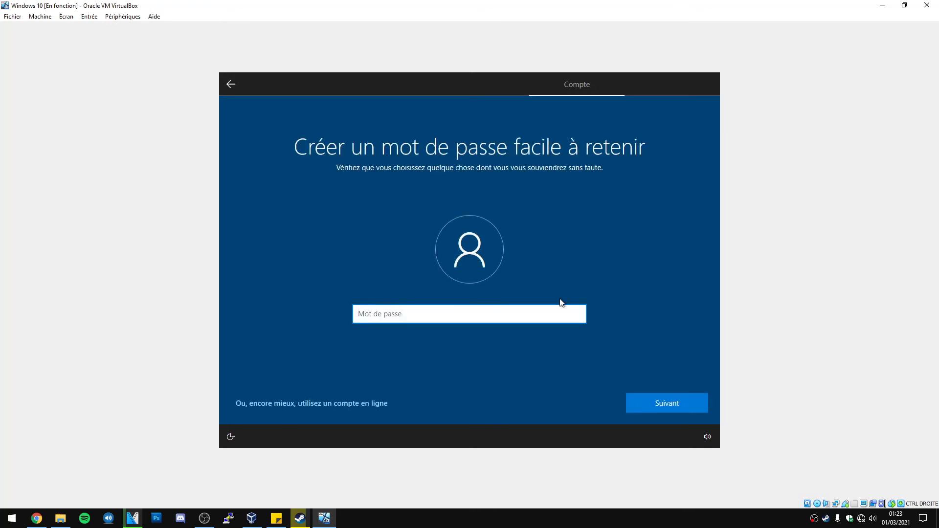
{"action": "left_click", "coordinate": [653, 403]}
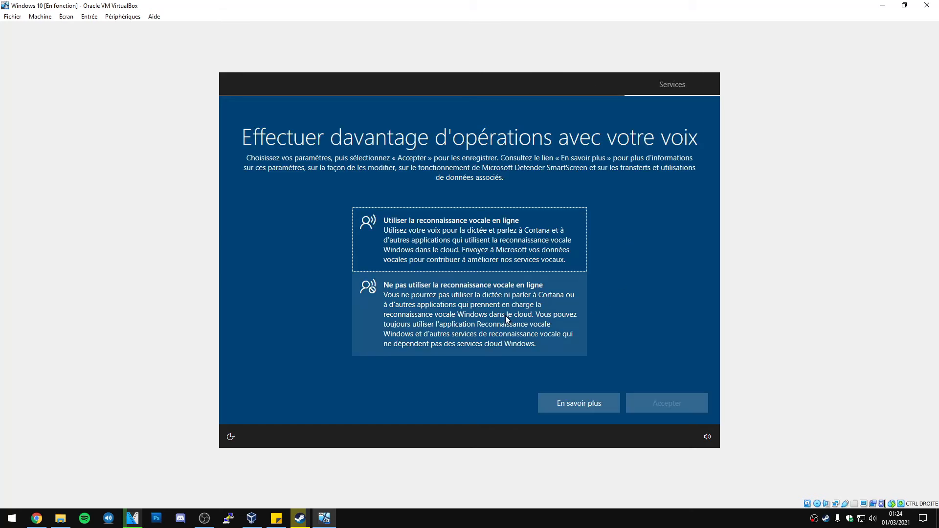
Decline online speech recognition, location access and the Localiser mon appareil service.
{"action": "left_click", "coordinate": [506, 319]}
{"action": "left_click", "coordinate": [659, 403]}
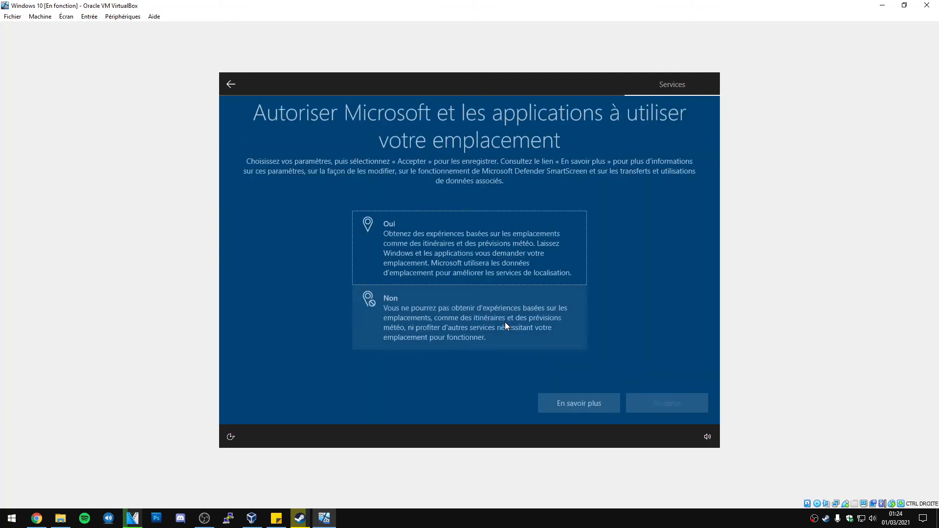
{"action": "left_click", "coordinate": [689, 402]}
{"action": "left_click", "coordinate": [529, 320]}
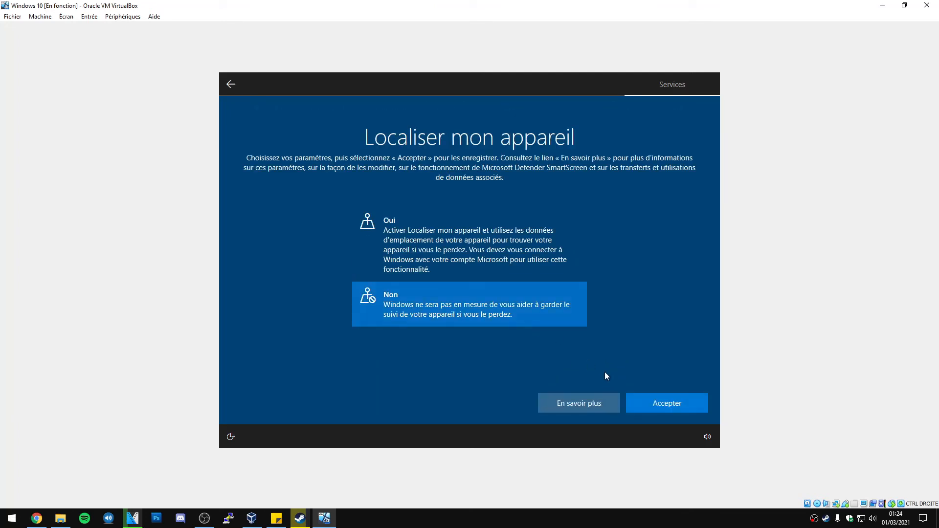
{"action": "left_click", "coordinate": [664, 403]}
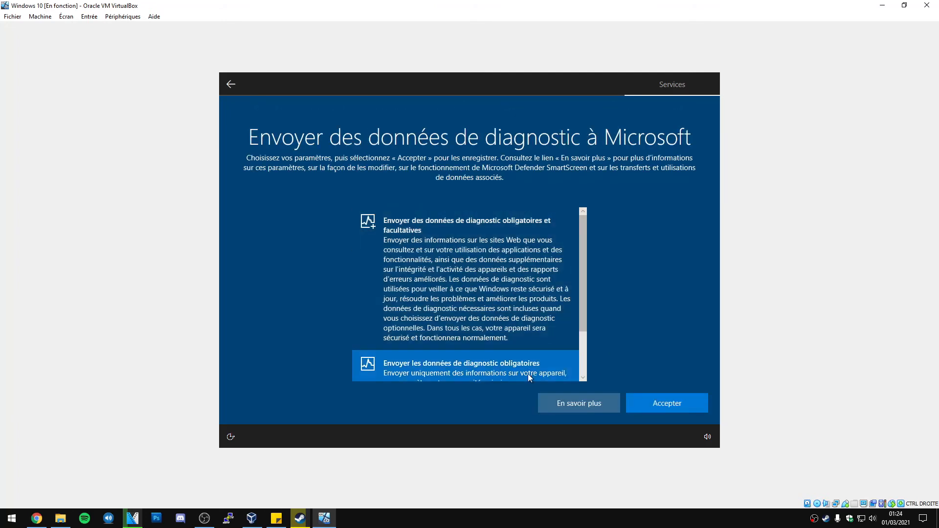
Choose to send both required and optional diagnostic data to Microsoft and accept the setting.
{"action": "scroll", "coordinate": [548, 369], "scroll_direction": "down", "scroll_amount": 3}
{"action": "scroll", "coordinate": [545, 365], "scroll_direction": "up", "scroll_amount": 3}
{"action": "scroll", "coordinate": [524, 329], "scroll_direction": "down", "scroll_amount": 3}
{"action": "scroll", "coordinate": [520, 323], "scroll_direction": "up", "scroll_amount": 3}
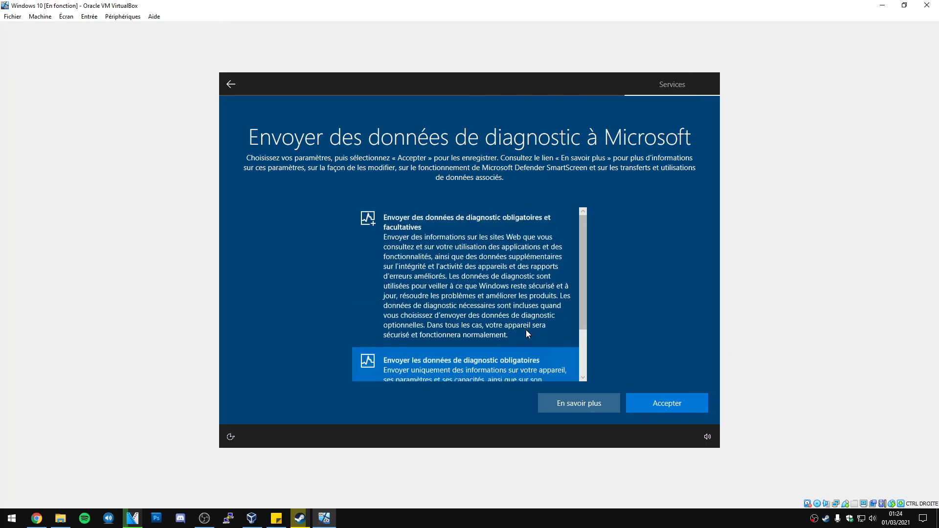
{"action": "left_click", "coordinate": [514, 303]}
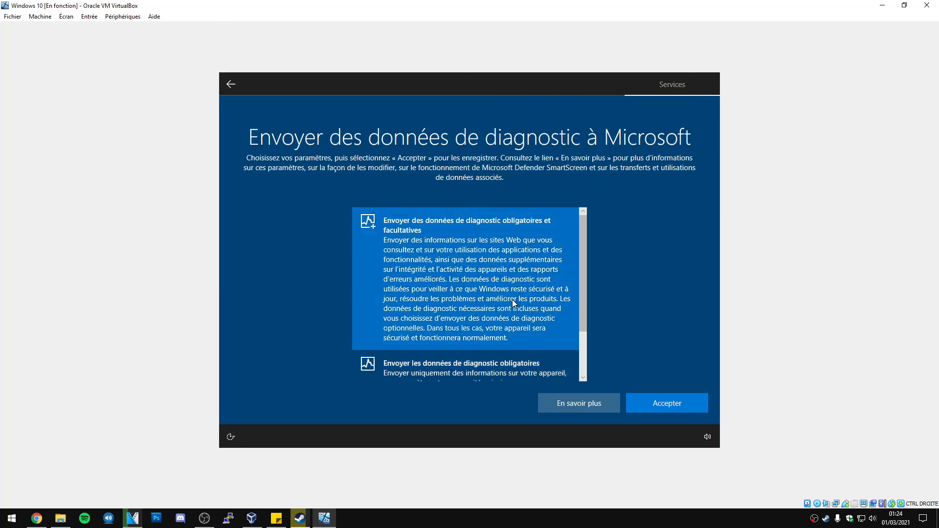
{"action": "left_click", "coordinate": [666, 404]}
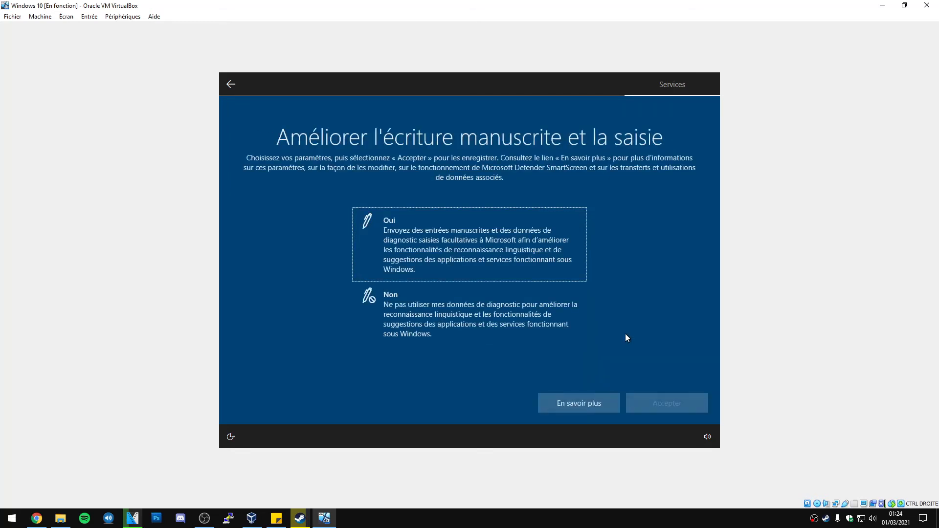
Answer Non to handwriting and typing improvement and the remaining personalisation settings, and put off Cortana with Pas maintenant.
{"action": "left_click", "coordinate": [509, 336]}
{"action": "left_click", "coordinate": [656, 407]}
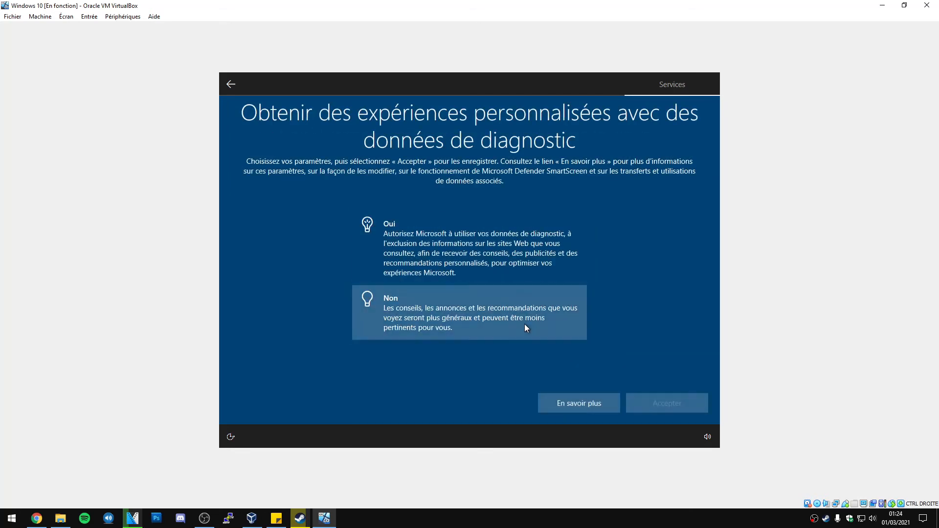
{"action": "left_click", "coordinate": [524, 324]}
{"action": "left_click", "coordinate": [656, 401]}
{"action": "left_click", "coordinate": [511, 312]}
{"action": "left_click", "coordinate": [635, 402]}
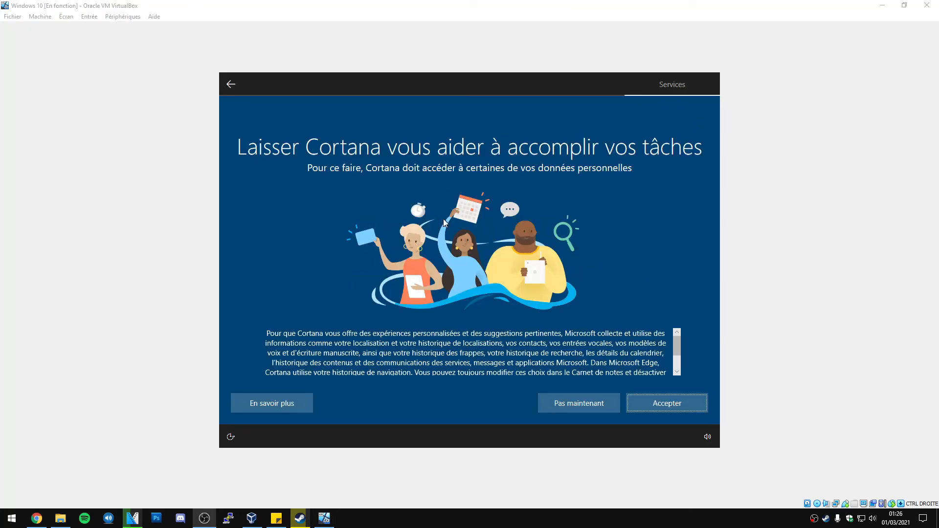
{"action": "left_click", "coordinate": [579, 402]}
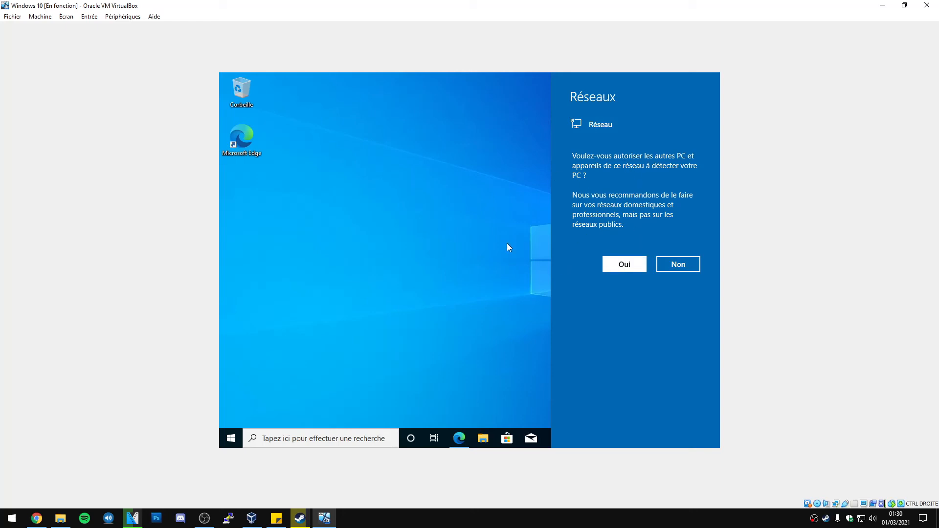
Allow other devices on the network to detect the PC and close the display driver notification.
{"action": "left_click", "coordinate": [631, 264]}
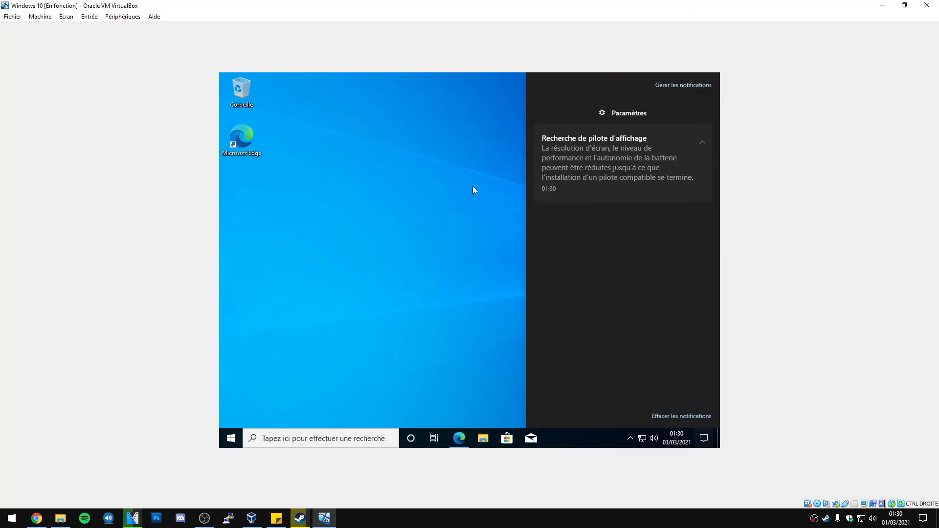
{"action": "left_click", "coordinate": [582, 172]}
{"action": "left_click", "coordinate": [418, 204]}
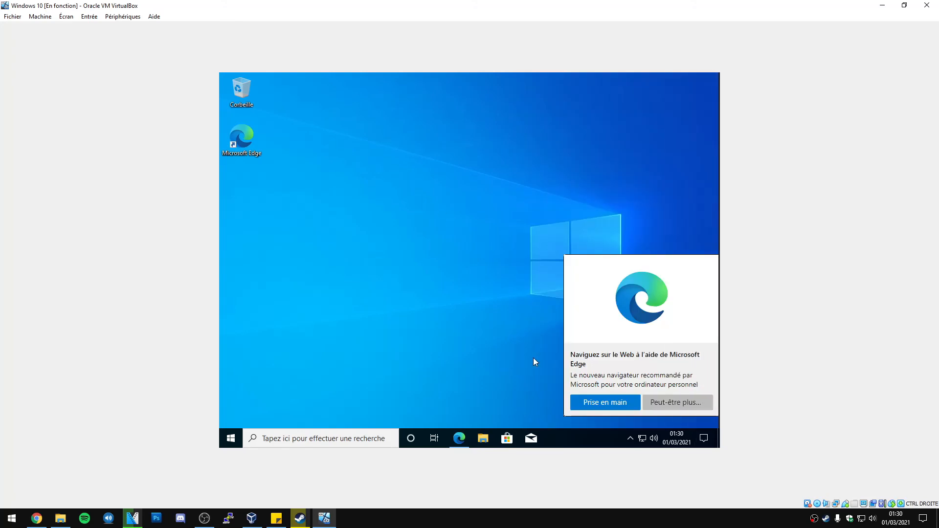
Search for "windows" and open the Windows Update settings to check for available updates.
{"action": "left_click", "coordinate": [220, 441]}
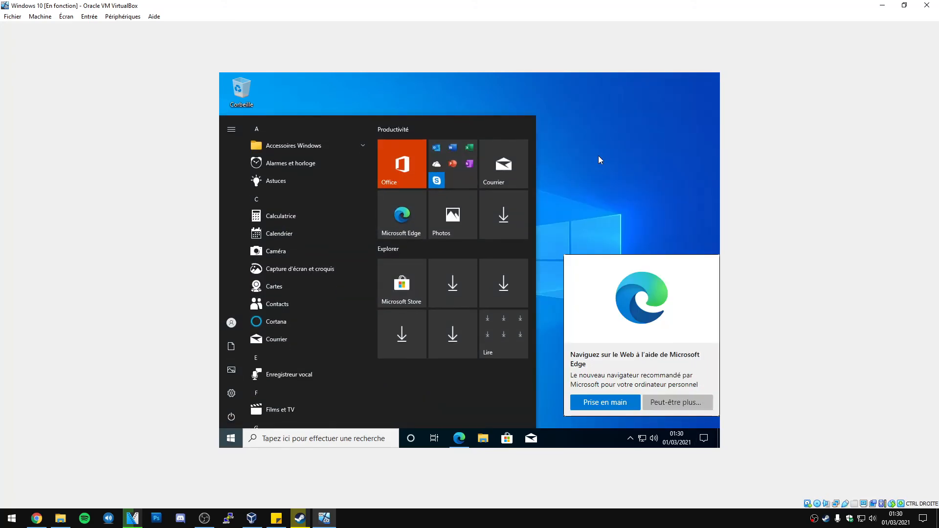
{"action": "left_click", "coordinate": [598, 156]}
{"action": "left_click", "coordinate": [231, 430]}
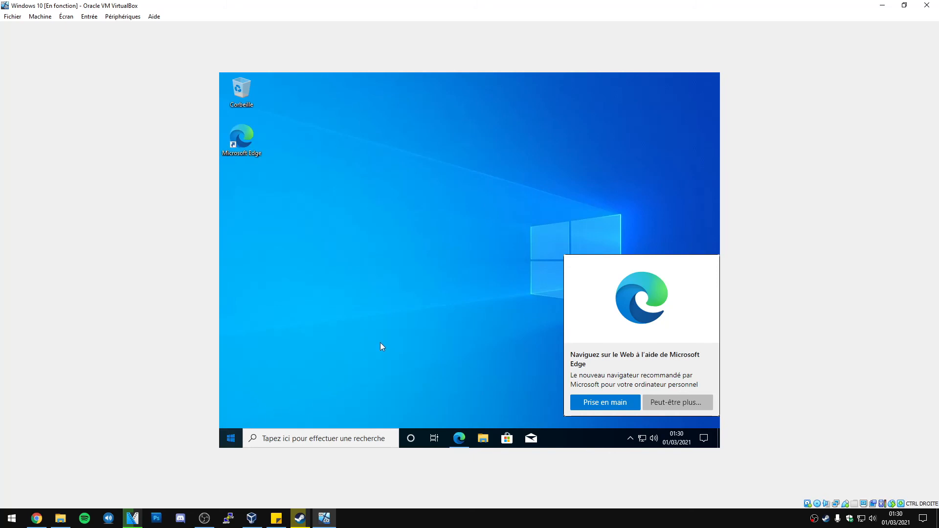
{"action": "type", "text": "windows"}
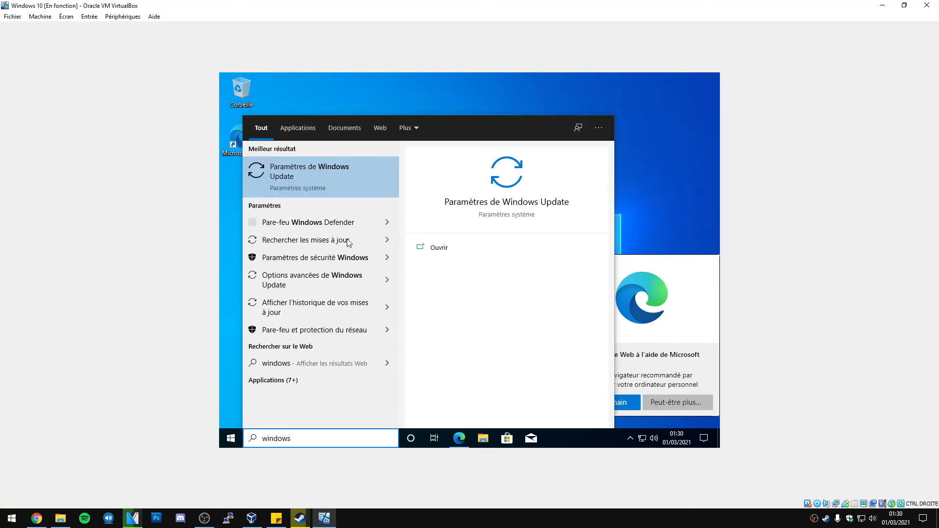
{"action": "left_click", "coordinate": [307, 175]}
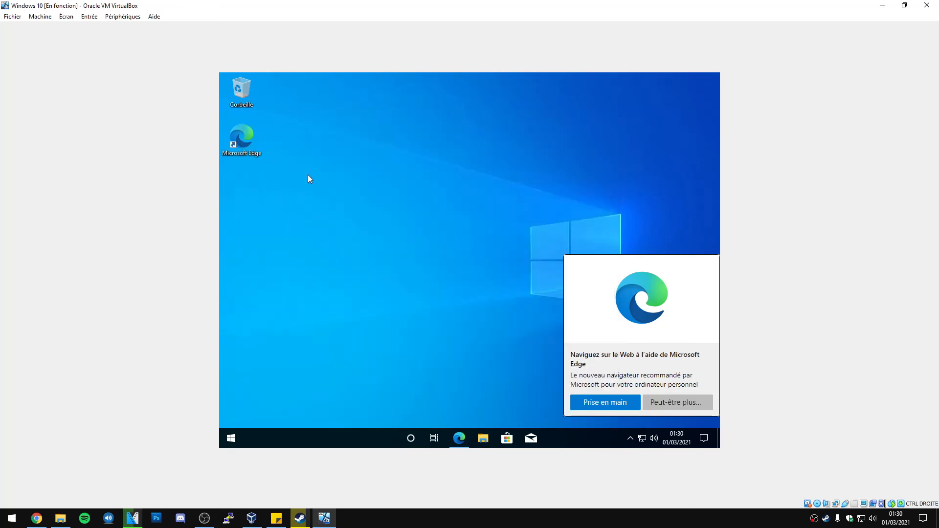
{"action": "left_click", "coordinate": [600, 94]}
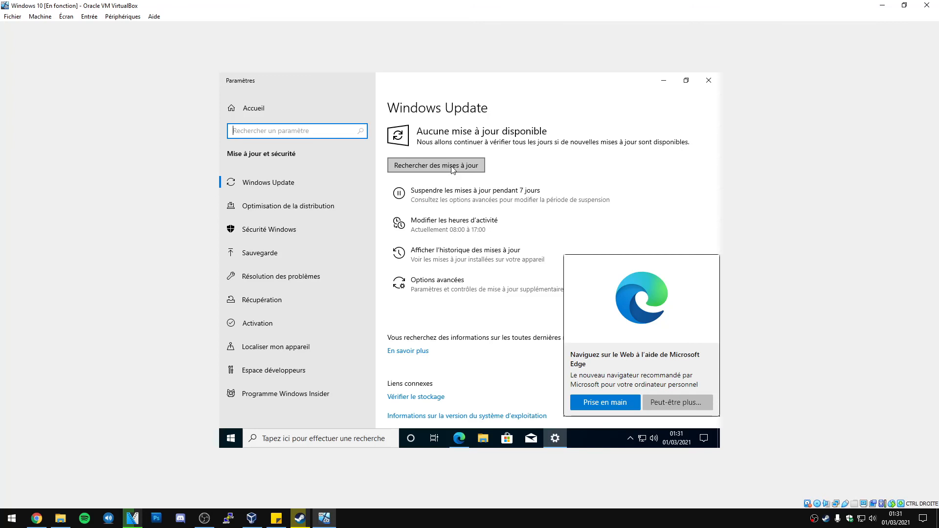
Close the Windows Update settings and postpone the Microsoft Edge introduction.
{"action": "left_click", "coordinate": [707, 81]}
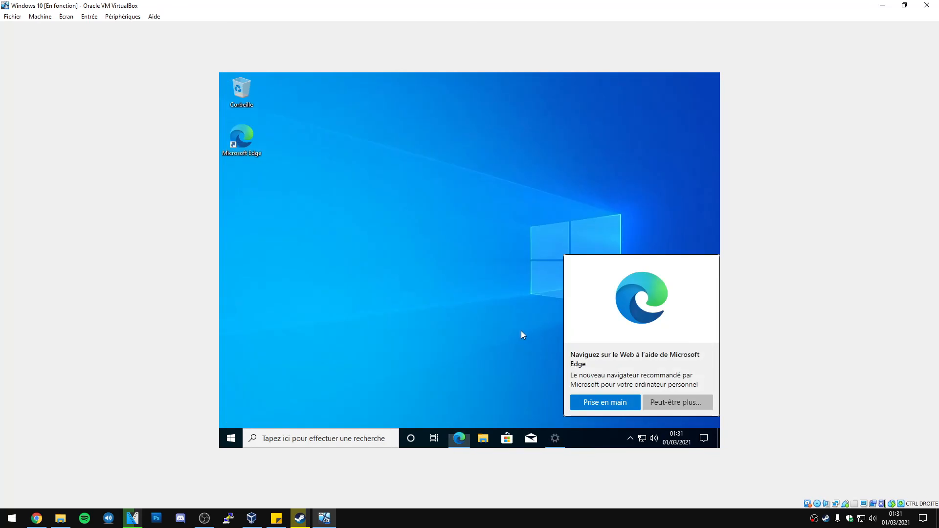
{"action": "left_click", "coordinate": [663, 400]}
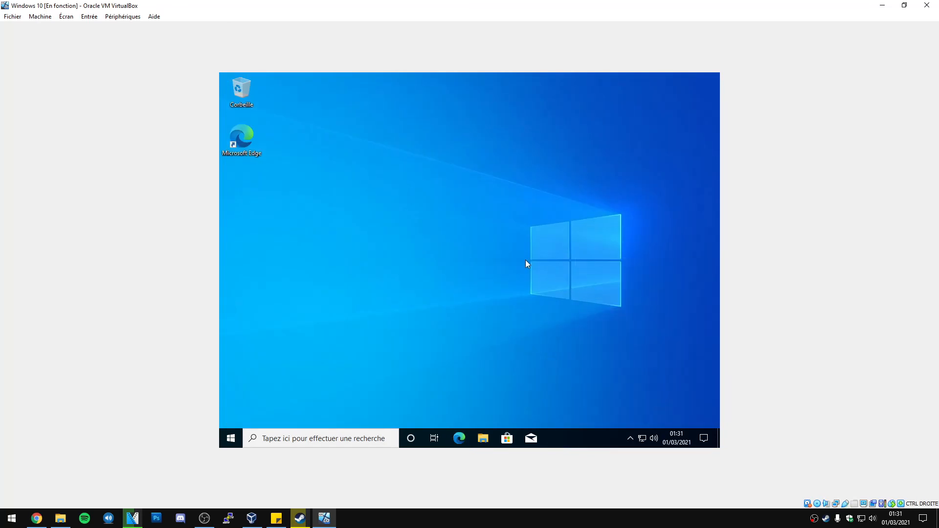